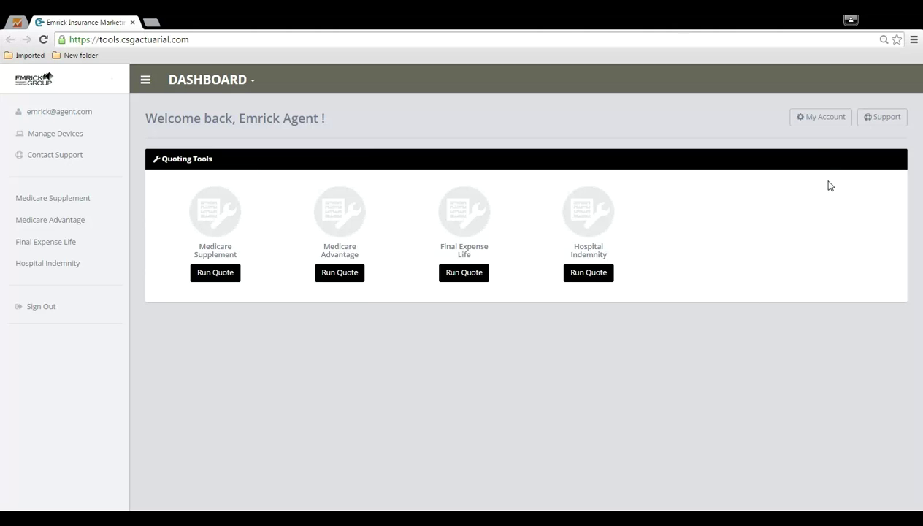
- Look over the account information page and return to the dashboard
{"action": "left_click", "coordinate": [802, 125]}
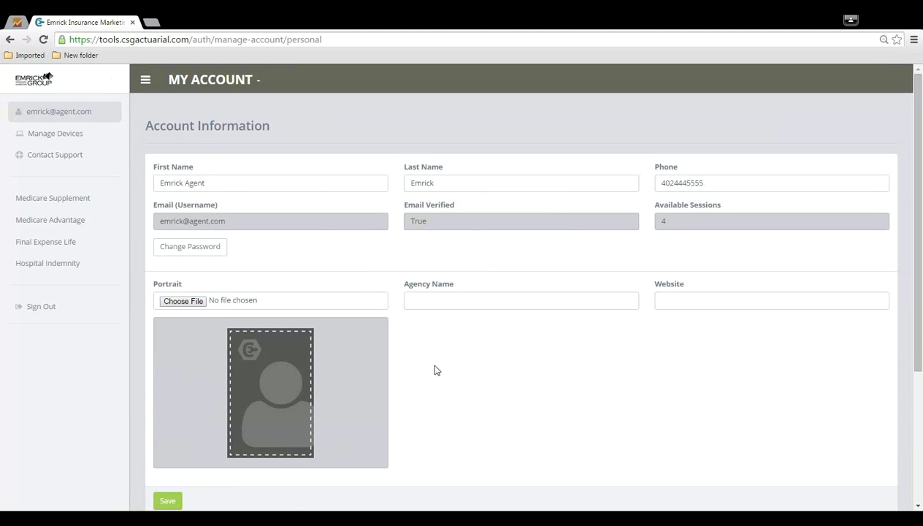
{"action": "scroll", "coordinate": [478, 362], "scroll_direction": "down", "scroll_amount": 1}
{"action": "scroll", "coordinate": [483, 361], "scroll_direction": "up", "scroll_amount": 1}
{"action": "left_click", "coordinate": [216, 80]}
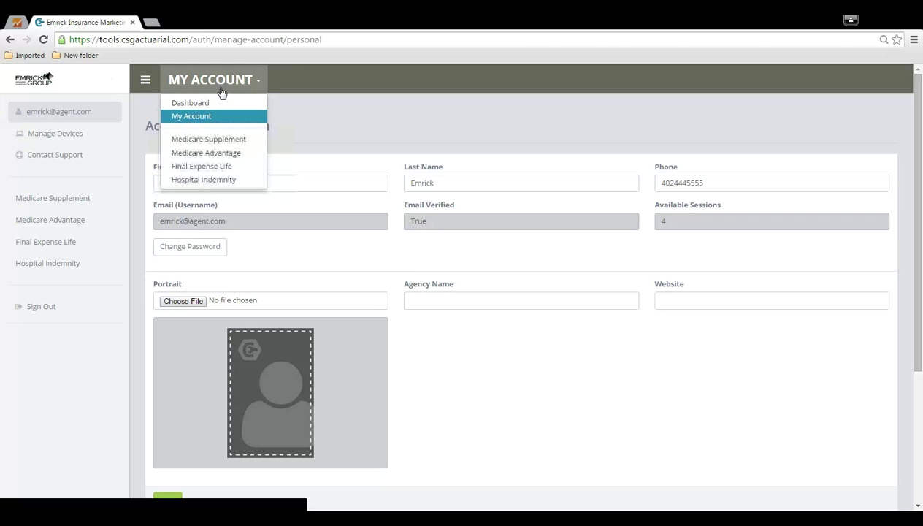
{"action": "left_click", "coordinate": [200, 100]}
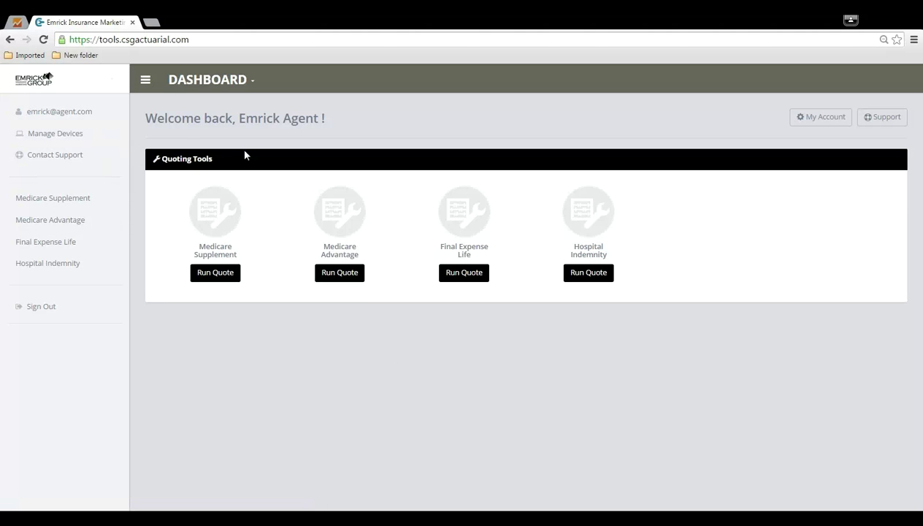
{"action": "left_click", "coordinate": [183, 80]}
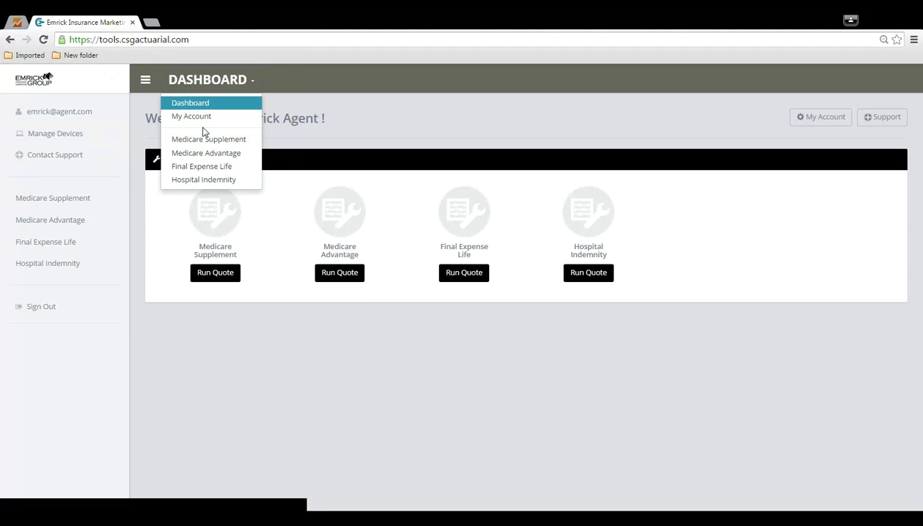
{"action": "left_click", "coordinate": [299, 294]}
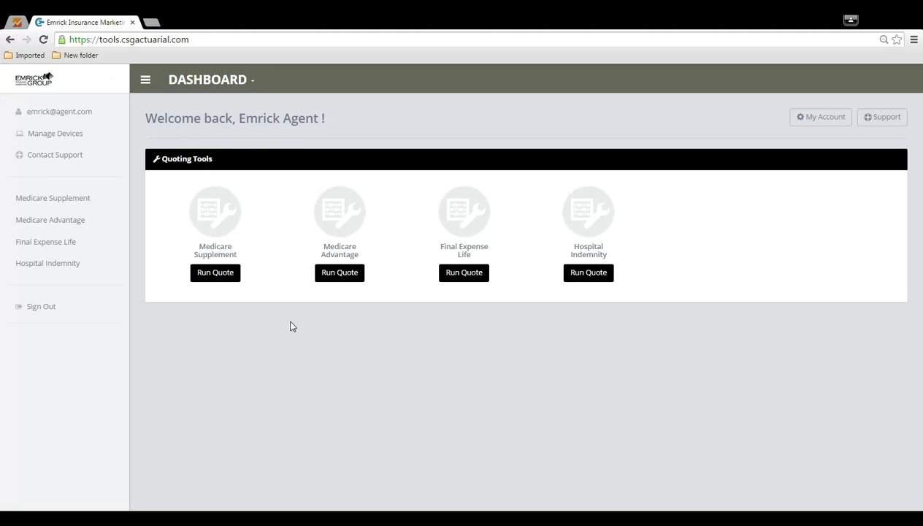
- Start a Medicare Supplement quote and enter ZIP code 68135
{"action": "left_click", "coordinate": [216, 273]}
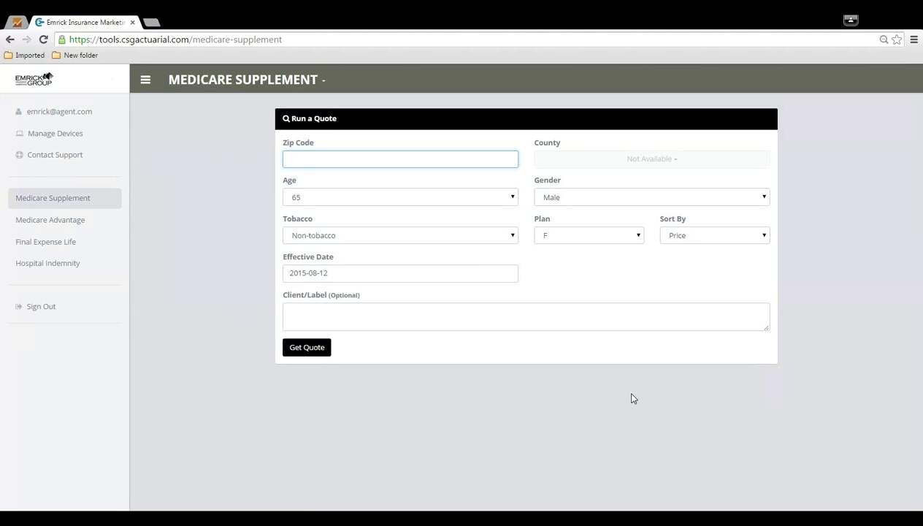
{"action": "type", "text": "68135"}
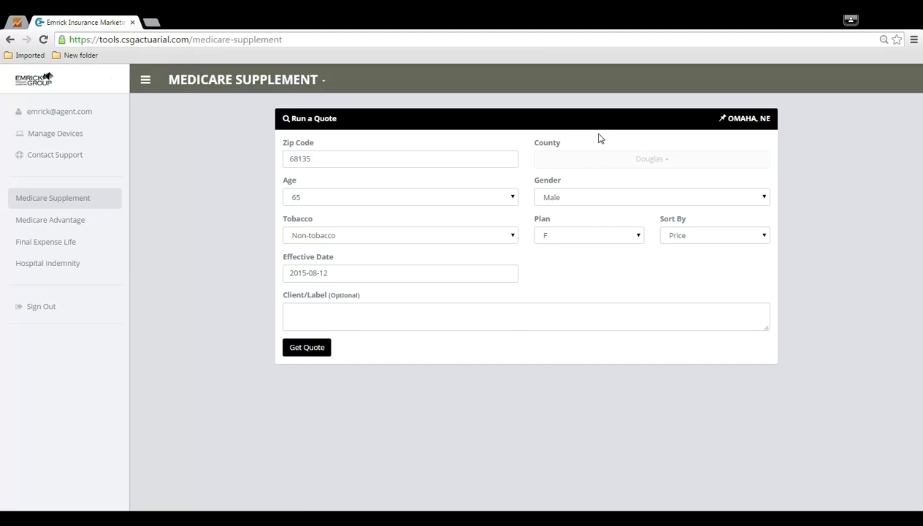
- Check the age, gender, tobacco, plan and sorting choices on the quote form
{"action": "left_click", "coordinate": [376, 199]}
{"action": "left_click", "coordinate": [597, 203]}
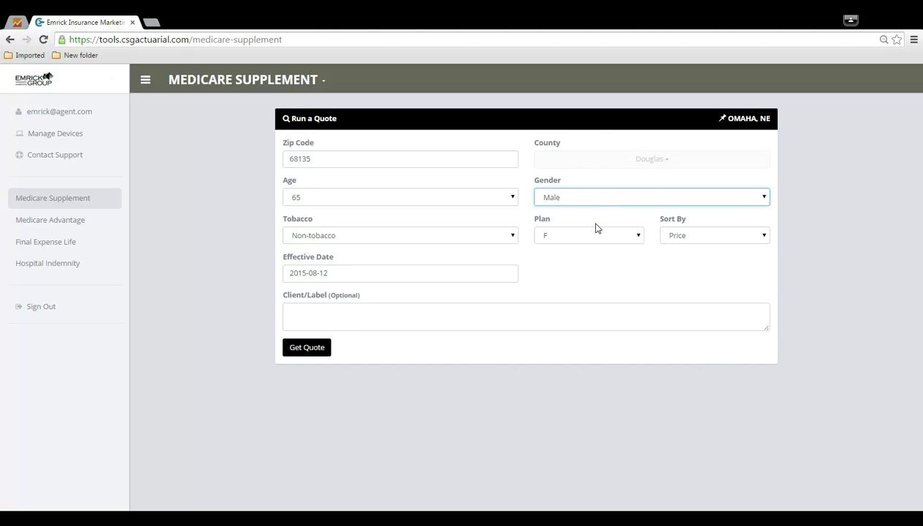
{"action": "left_click", "coordinate": [559, 278]}
{"action": "left_click", "coordinate": [396, 232]}
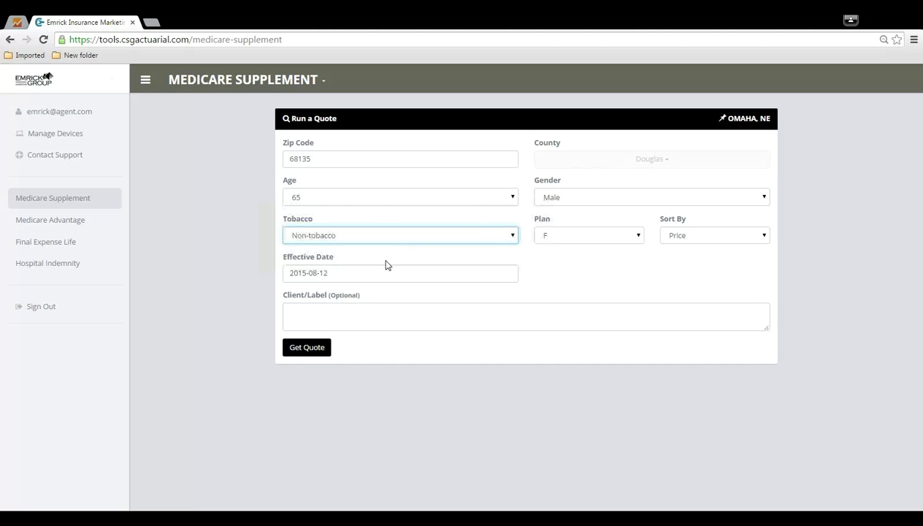
{"action": "left_click", "coordinate": [609, 240]}
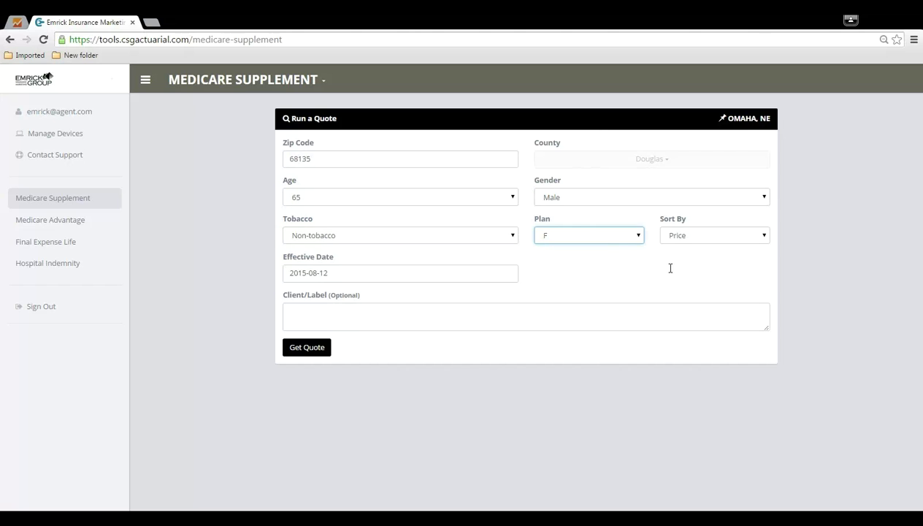
{"action": "left_click", "coordinate": [683, 239]}
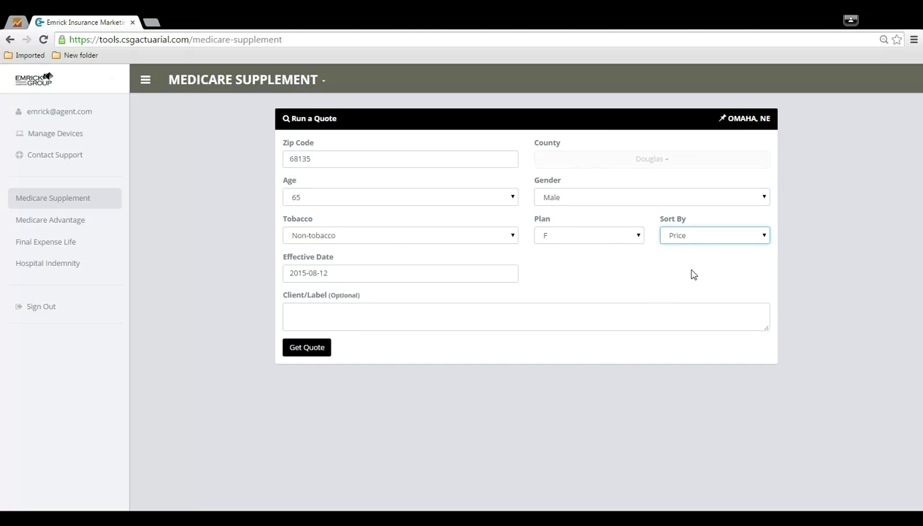
{"action": "left_click", "coordinate": [602, 274]}
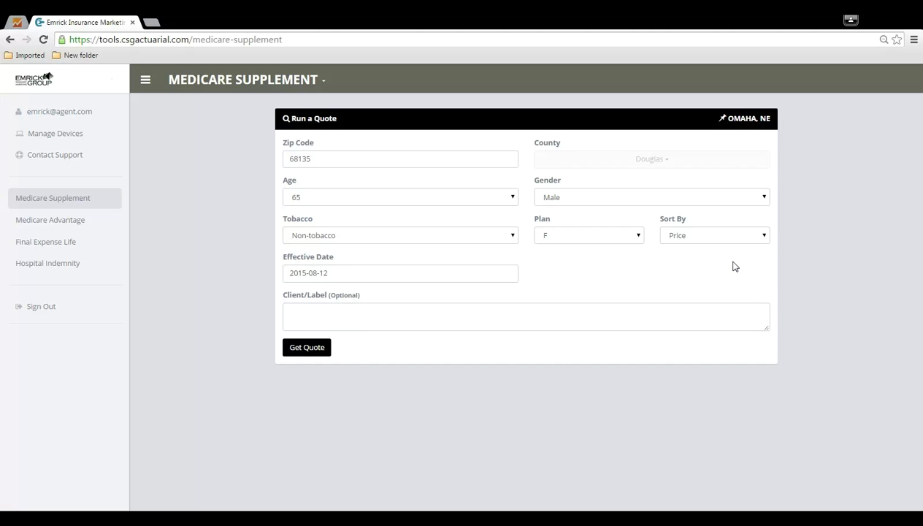
- Browse the upcoming months in the effective date calendar and close it without picking a date
{"action": "left_click", "coordinate": [367, 269]}
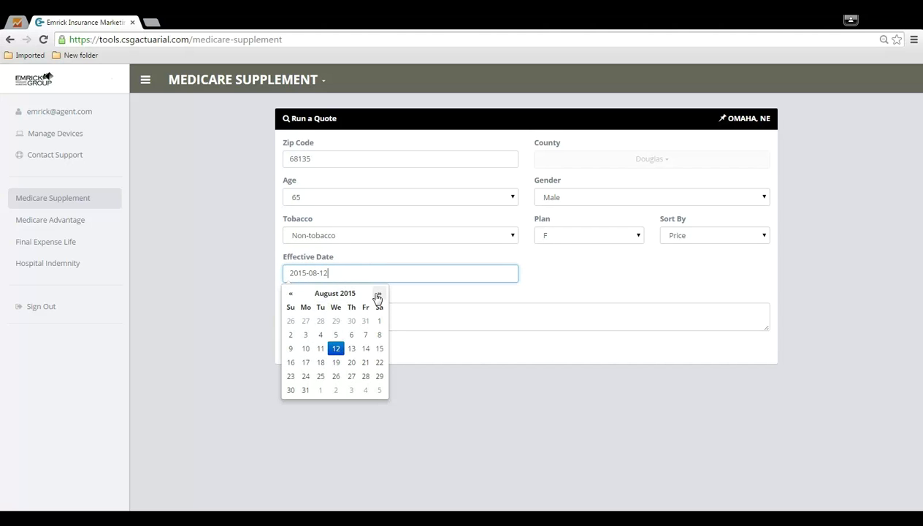
{"action": "left_click", "coordinate": [384, 292]}
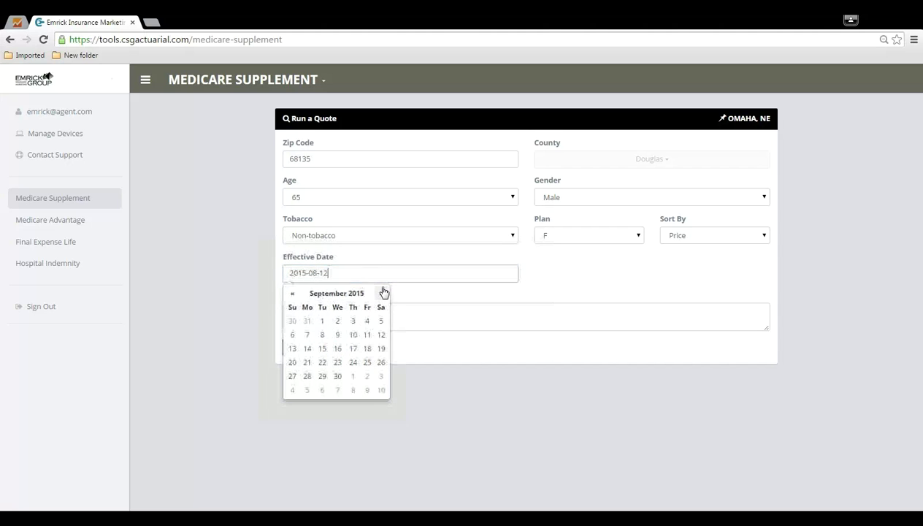
{"action": "left_click", "coordinate": [384, 292]}
{"action": "left_click", "coordinate": [559, 272]}
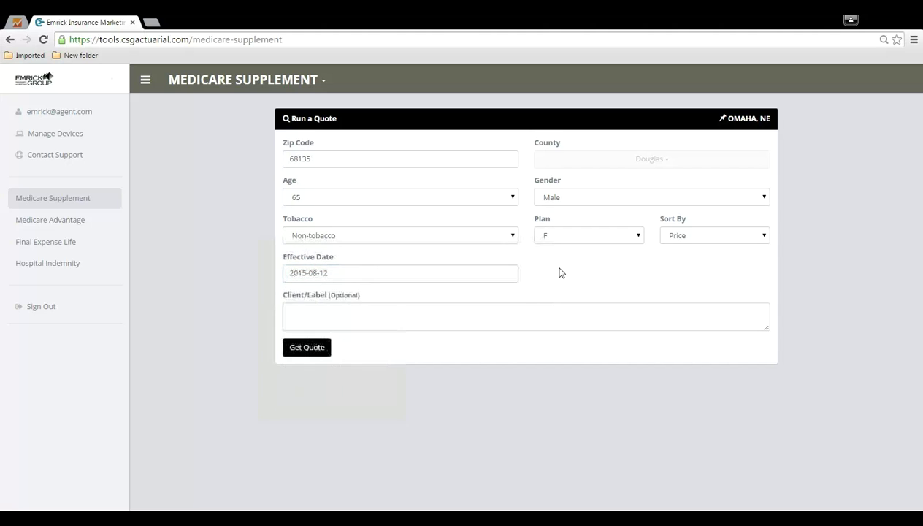
- Label the quote with the client's full name and get the quote results
{"action": "left_click", "coordinate": [289, 315]}
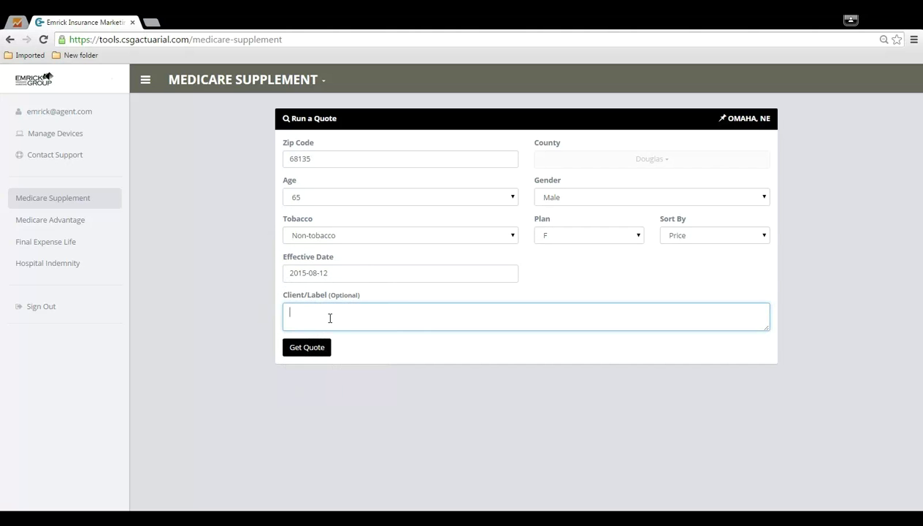
{"action": "type", "text": "john smith"}
{"action": "left_click", "coordinate": [300, 350]}
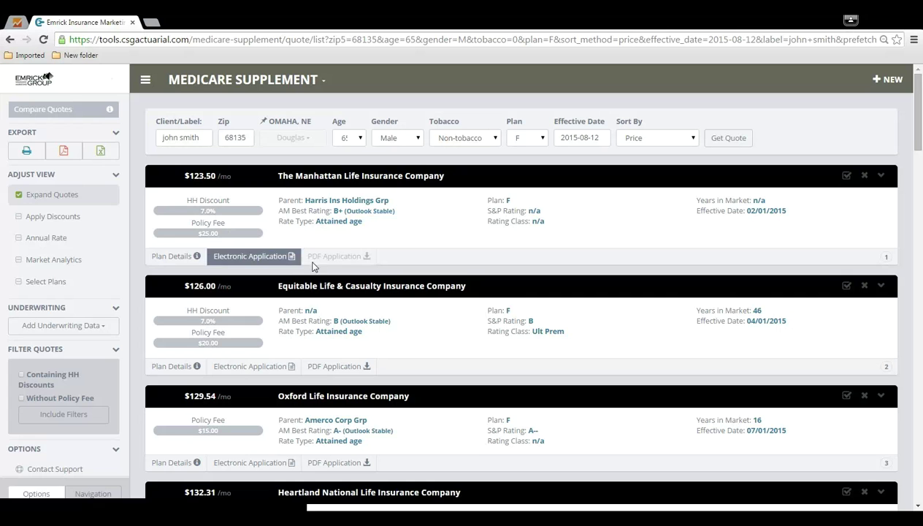
- View the plan details of the first quote in the list, and check the plan choices above the results
{"action": "left_click", "coordinate": [175, 258]}
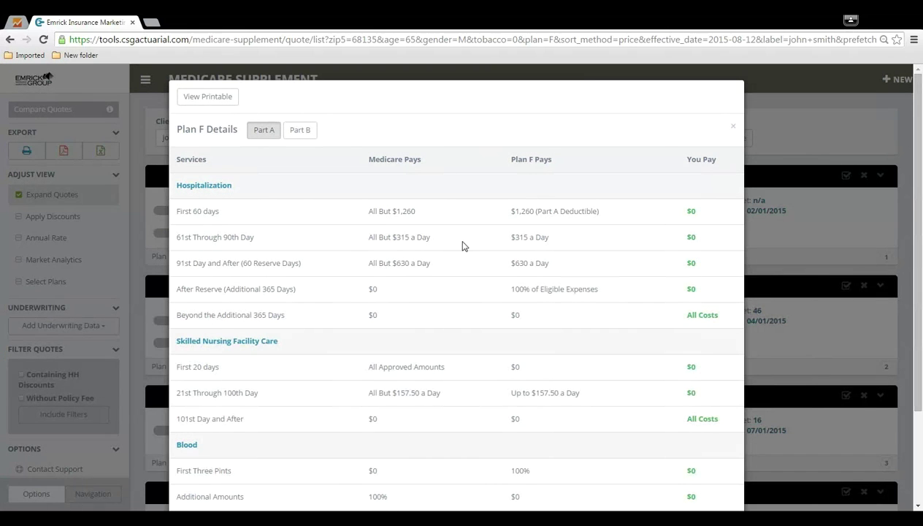
{"action": "left_click", "coordinate": [734, 130]}
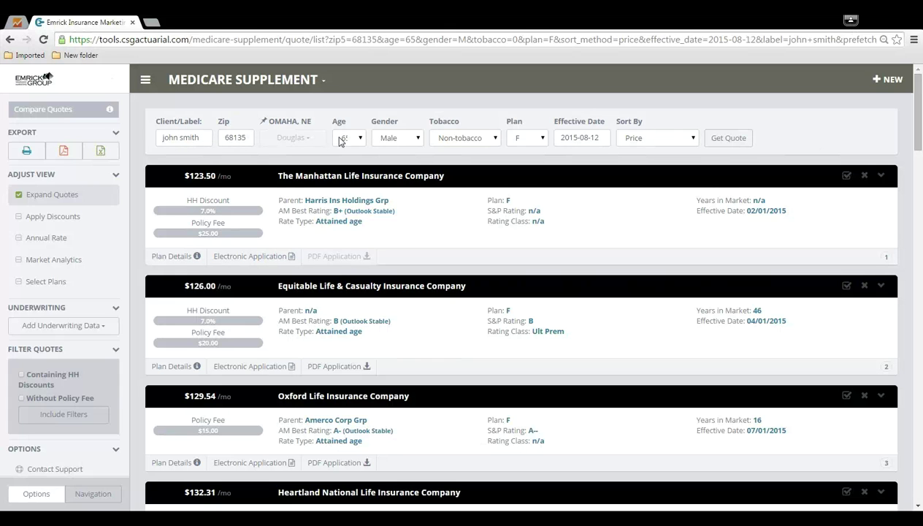
{"action": "left_click", "coordinate": [529, 141]}
{"action": "left_click", "coordinate": [550, 148]}
- Compare the Manhattan Life and Equitable Life & Casualty quotes side by side, and return to the quote list
{"action": "left_click", "coordinate": [383, 183]}
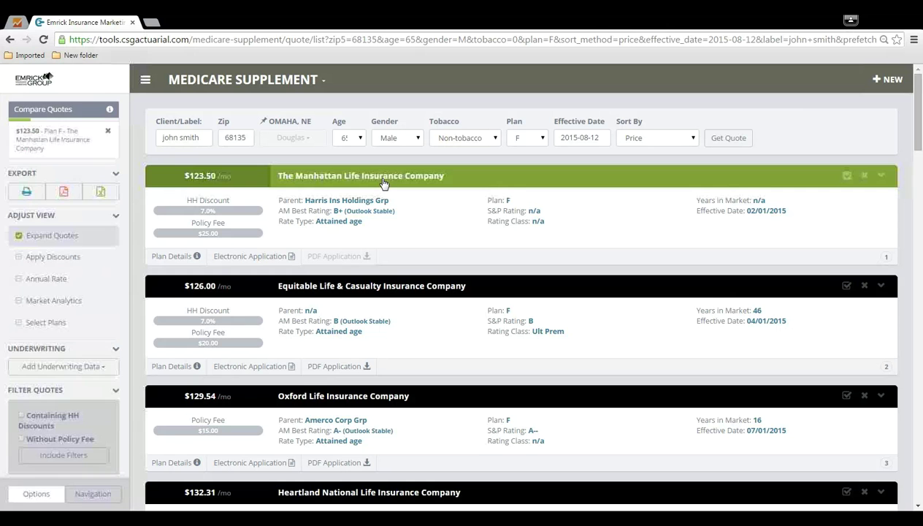
{"action": "double_click", "coordinate": [406, 287]}
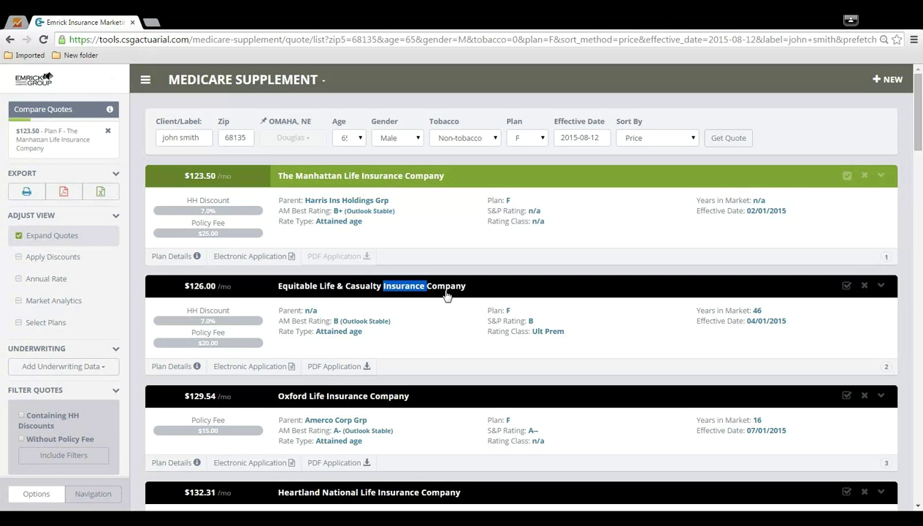
{"action": "left_click", "coordinate": [442, 291]}
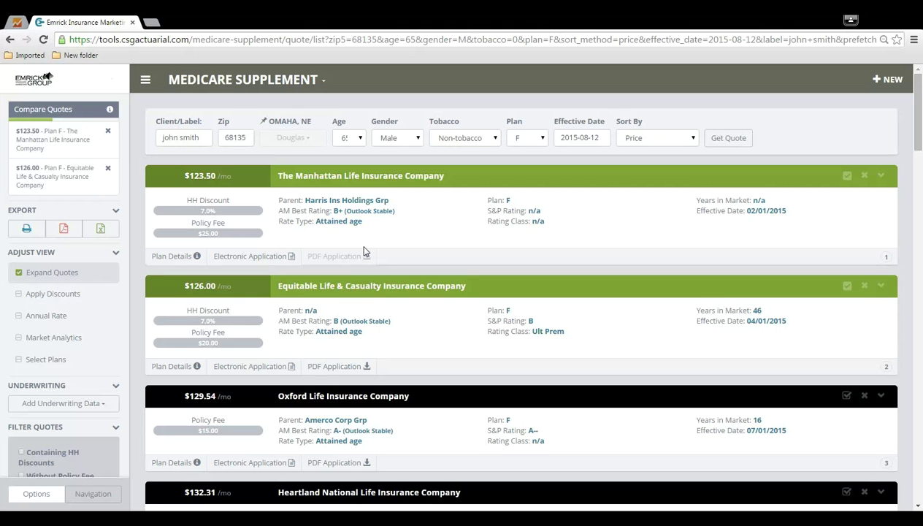
{"action": "left_click", "coordinate": [52, 111]}
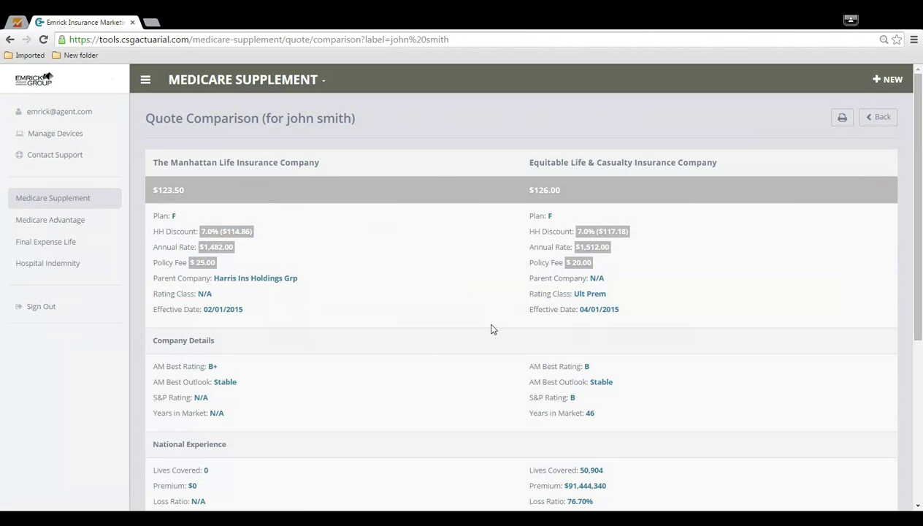
{"action": "scroll", "coordinate": [507, 294], "scroll_direction": "down", "scroll_amount": 1}
{"action": "scroll", "coordinate": [509, 299], "scroll_direction": "up", "scroll_amount": 1}
{"action": "left_click", "coordinate": [880, 118]}
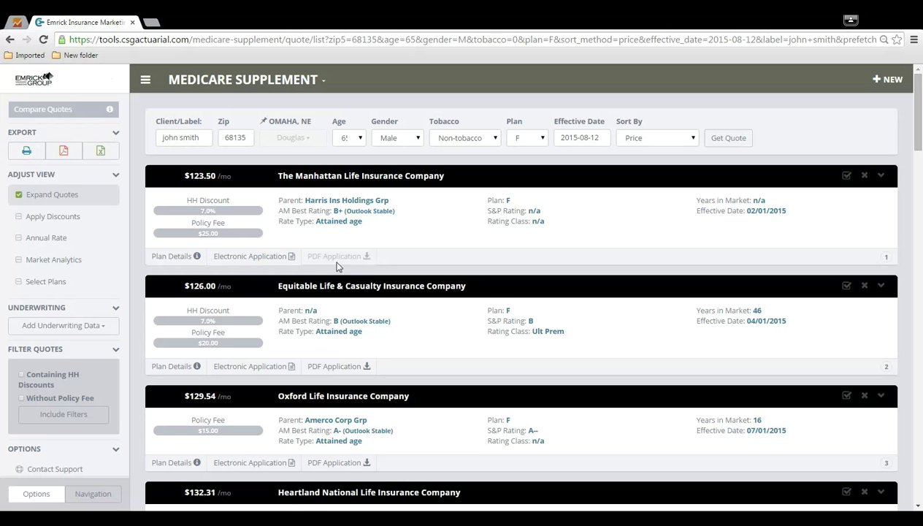
- Preview the printout of the quote list and cancel printing
{"action": "left_click", "coordinate": [28, 151]}
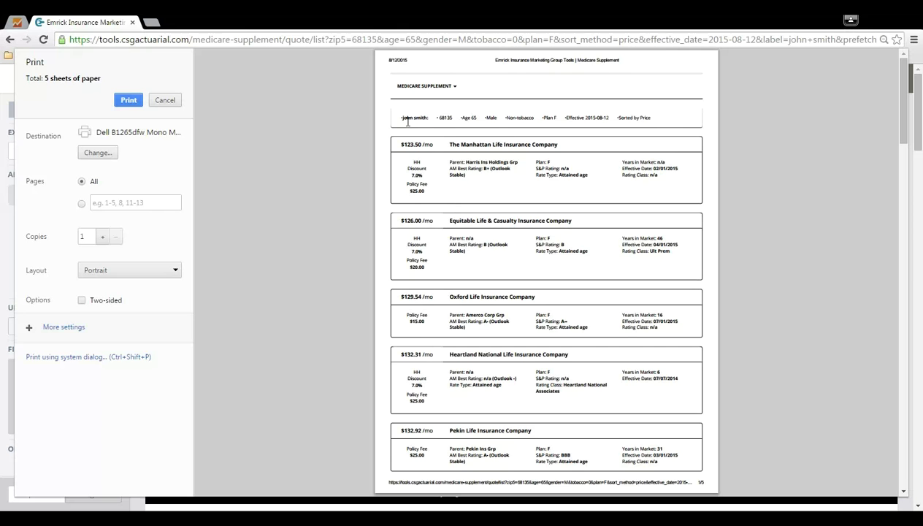
{"action": "left_click", "coordinate": [167, 102]}
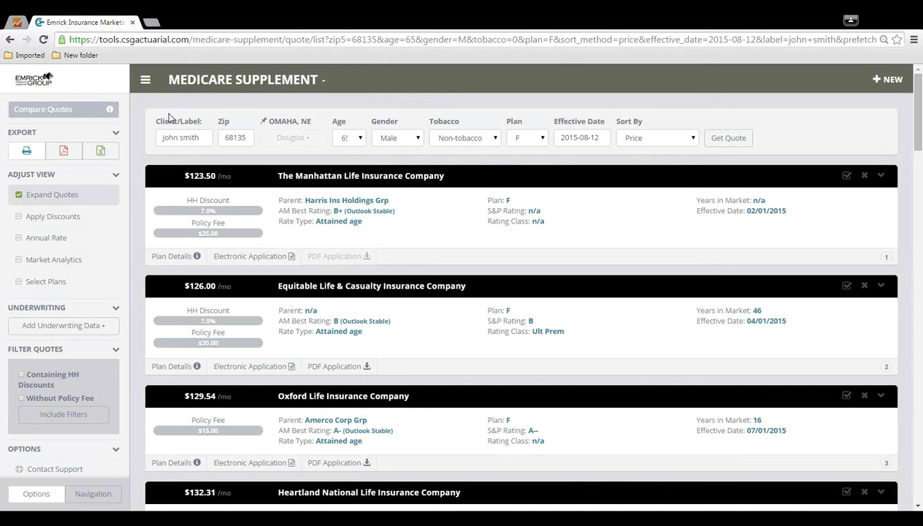
- Export the quote list to PDF and Excel, and open the downloaded ratesheet (8).xlsx
{"action": "left_click", "coordinate": [64, 153]}
{"action": "left_click", "coordinate": [115, 157]}
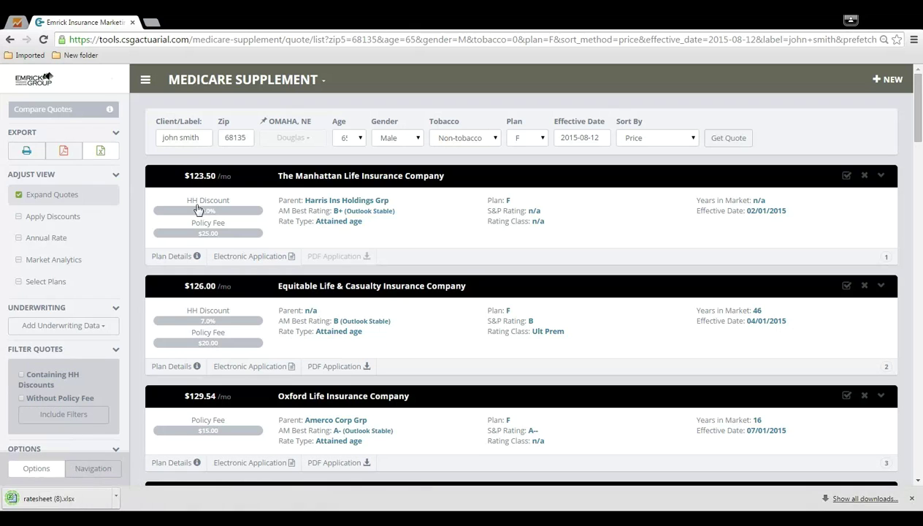
{"action": "left_click", "coordinate": [43, 502]}
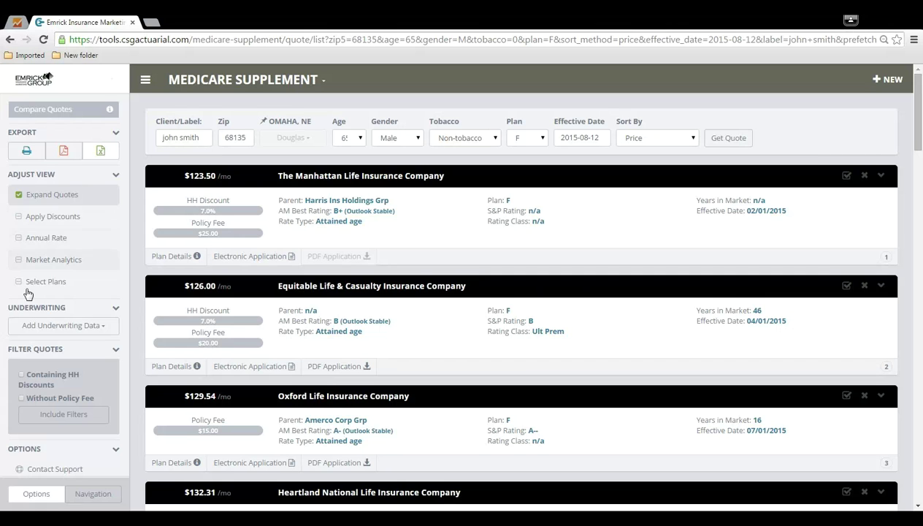
- Collapse and re-expand the quotes twice to compare the brief and detailed list views
{"action": "left_click", "coordinate": [49, 198]}
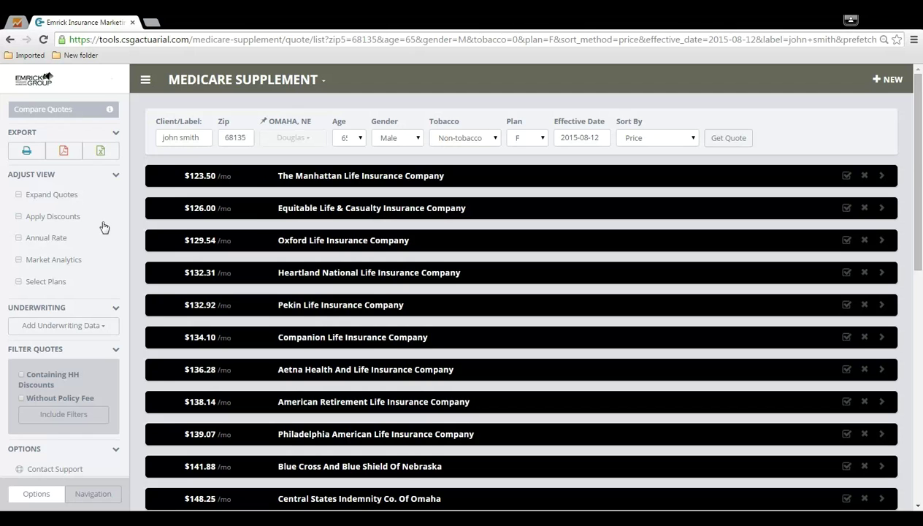
{"action": "left_click", "coordinate": [54, 197]}
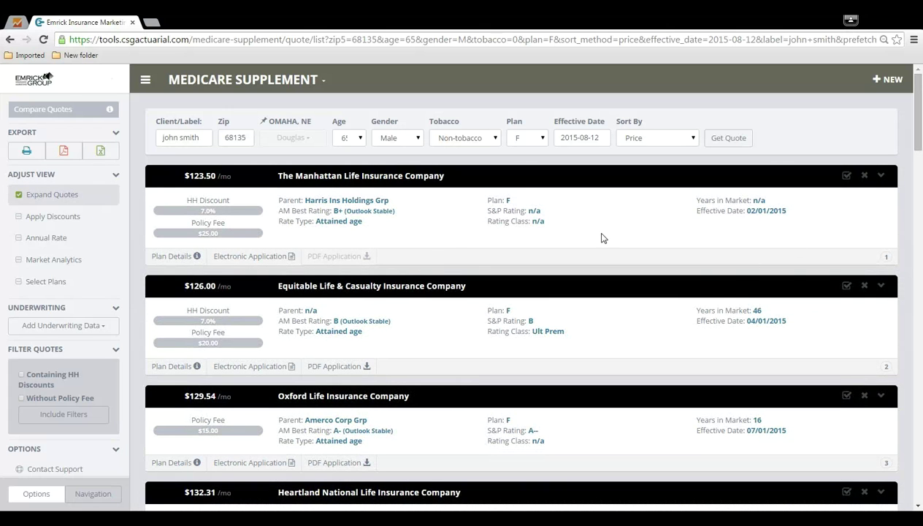
{"action": "left_click", "coordinate": [89, 204]}
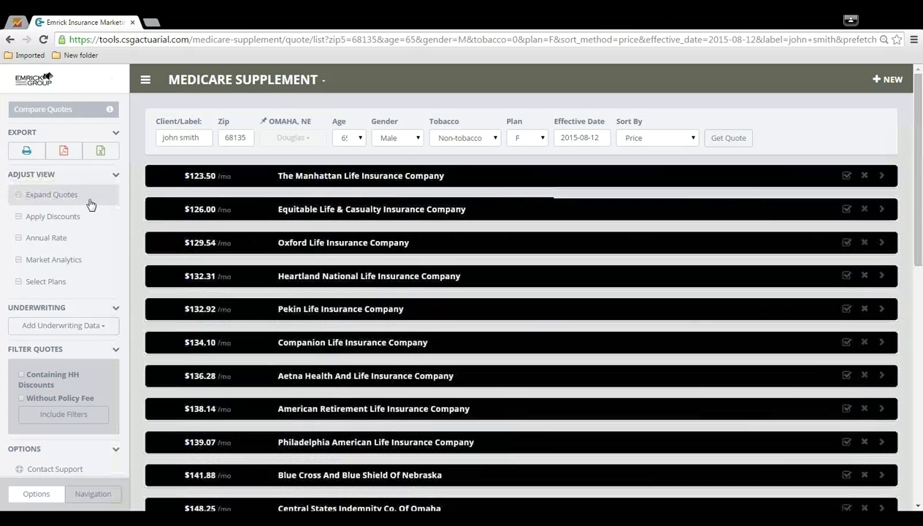
{"action": "left_click", "coordinate": [91, 203]}
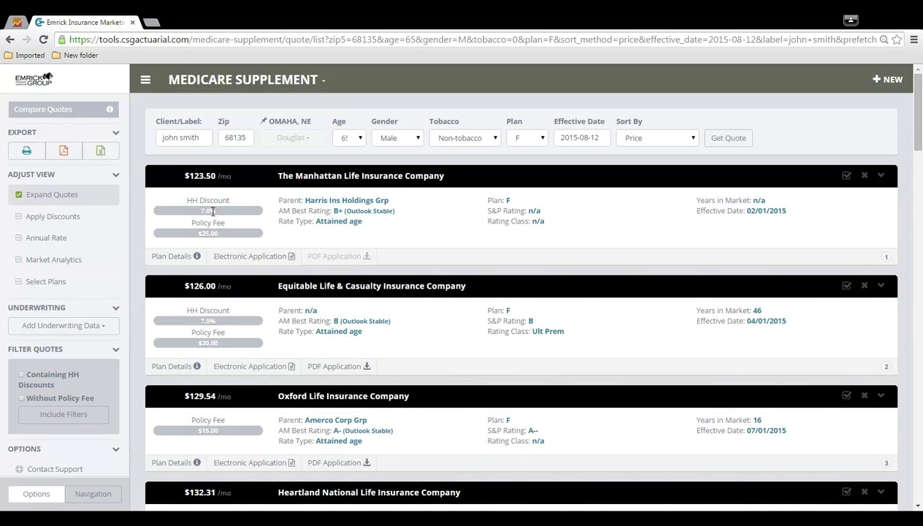
- Apply and remove the discounts on the quotes, and show the premiums as annual rates
{"action": "left_click", "coordinate": [76, 224]}
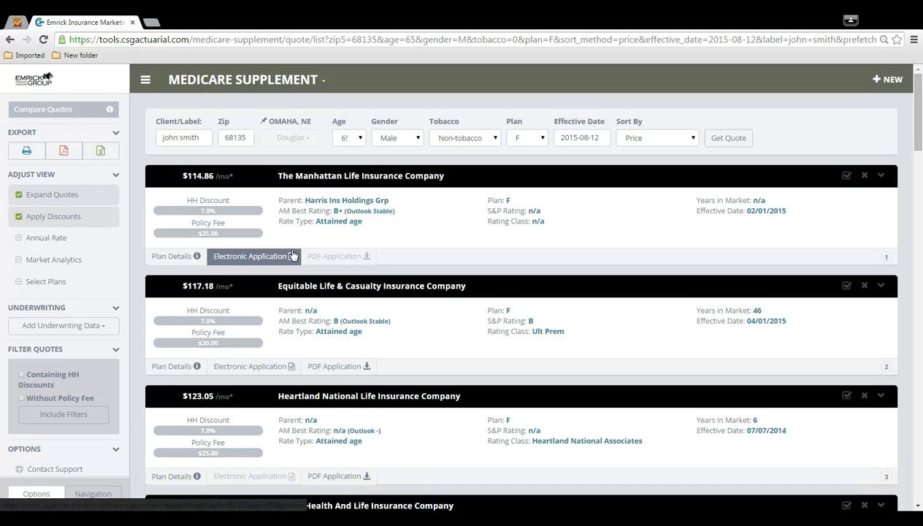
{"action": "left_click", "coordinate": [55, 218]}
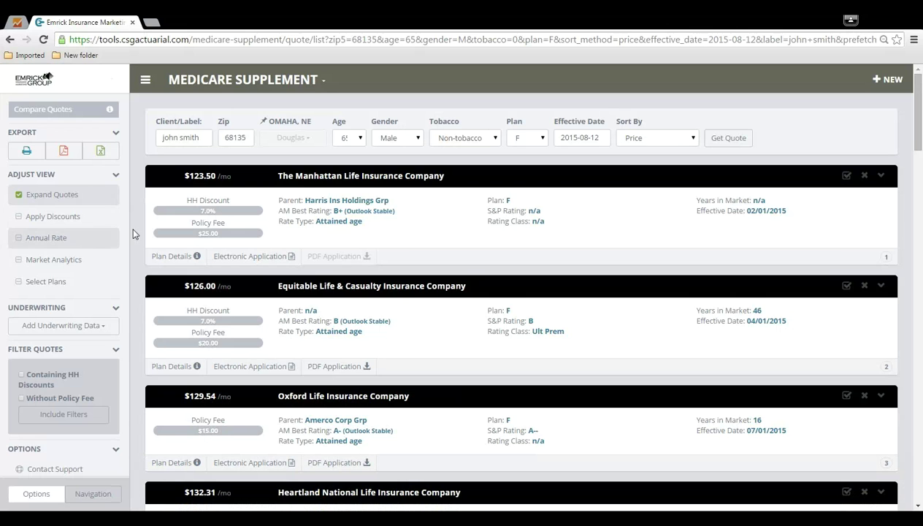
{"action": "left_click", "coordinate": [64, 240]}
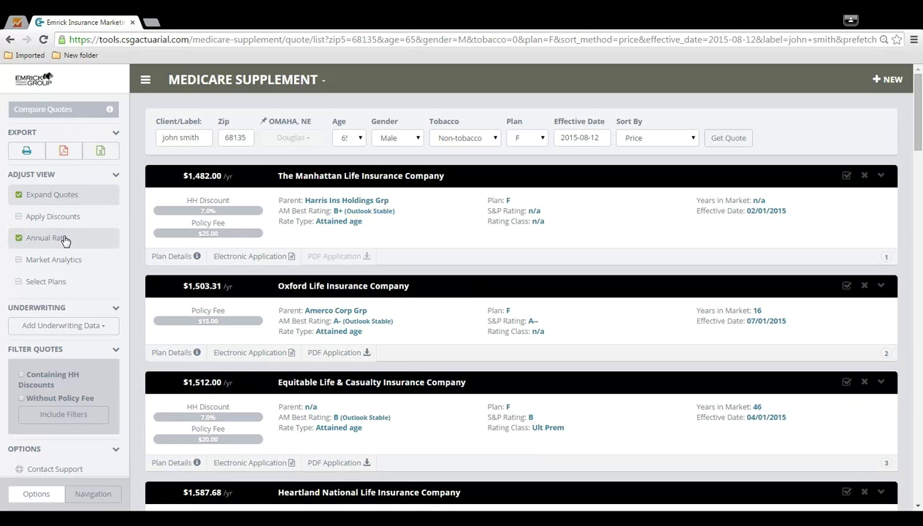
- Switch the premiums back to monthly rates and examine the market analytics for the quotes
{"action": "left_click", "coordinate": [65, 239]}
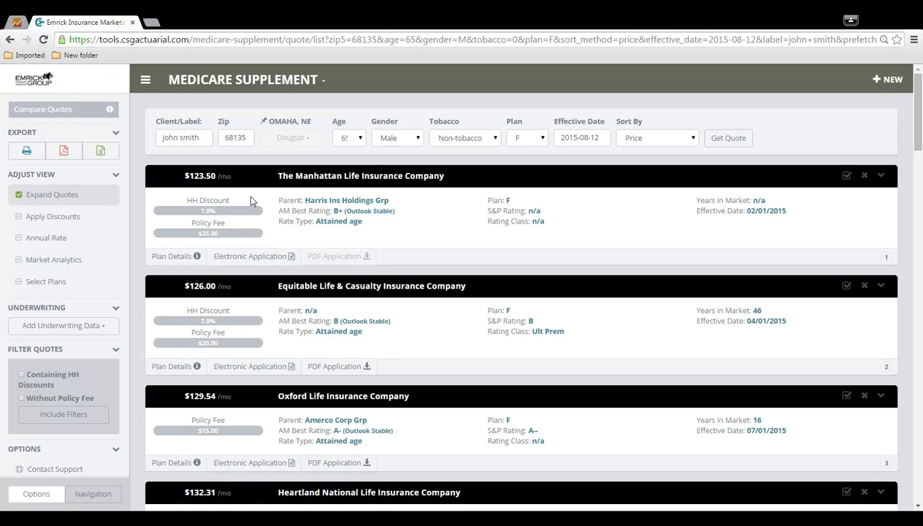
{"action": "left_click", "coordinate": [84, 262]}
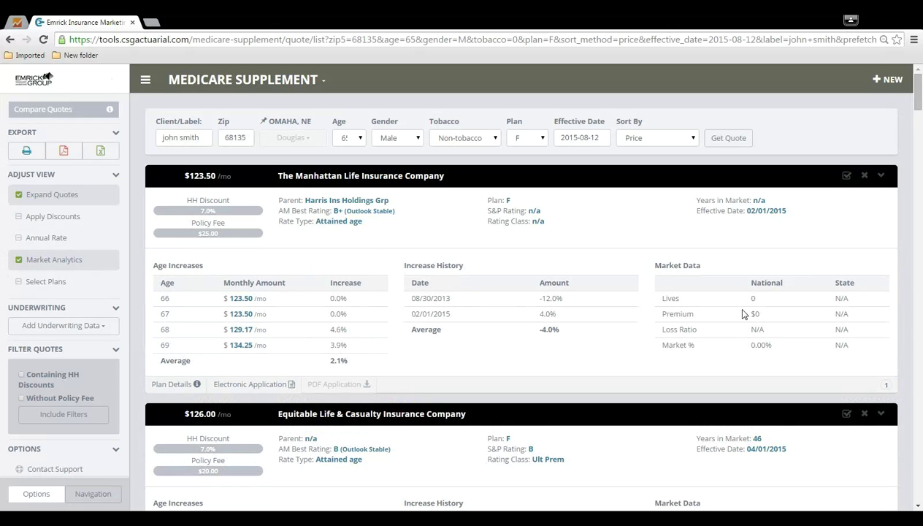
{"action": "scroll", "coordinate": [530, 341], "scroll_direction": "down", "scroll_amount": 2}
{"action": "scroll", "coordinate": [530, 341], "scroll_direction": "up", "scroll_amount": 2}
{"action": "scroll", "coordinate": [787, 345], "scroll_direction": "down", "scroll_amount": 3}
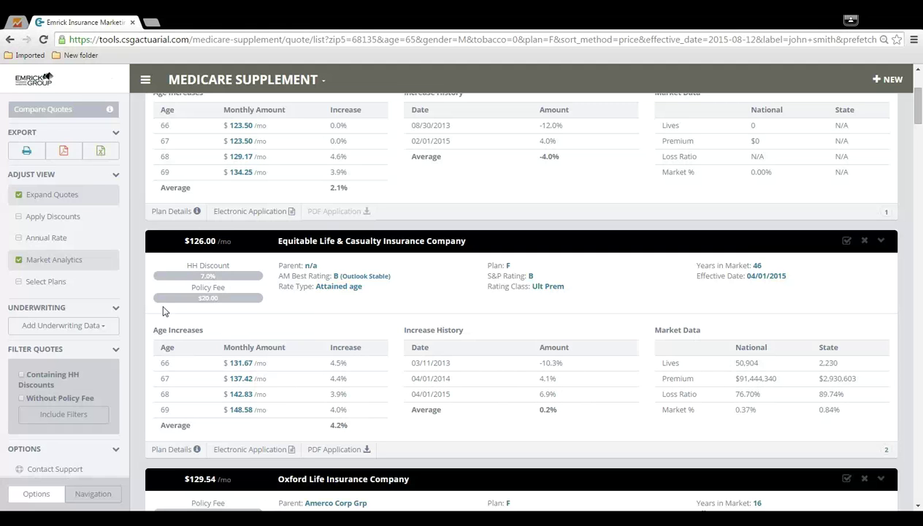
- Hide the market analytics, and turn the Select Plans view option on and off
{"action": "left_click", "coordinate": [62, 264]}
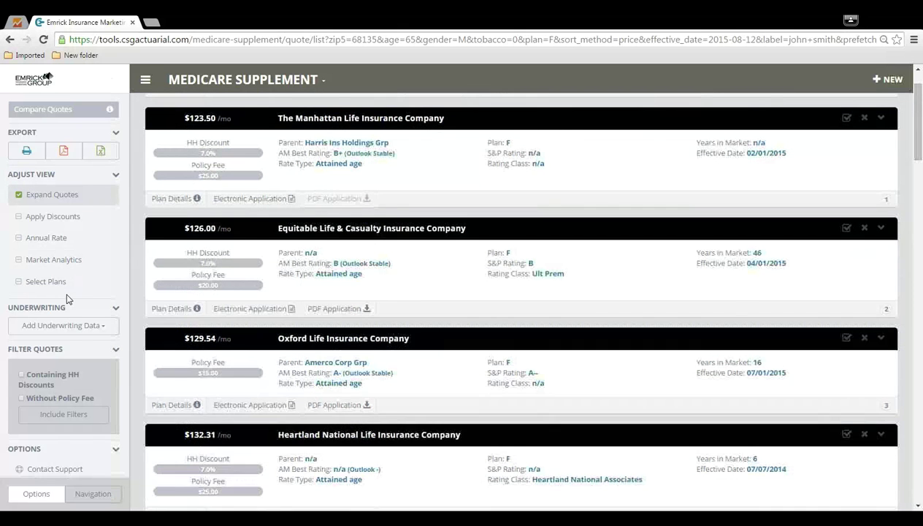
{"action": "scroll", "coordinate": [94, 297], "scroll_direction": "up", "scroll_amount": 1}
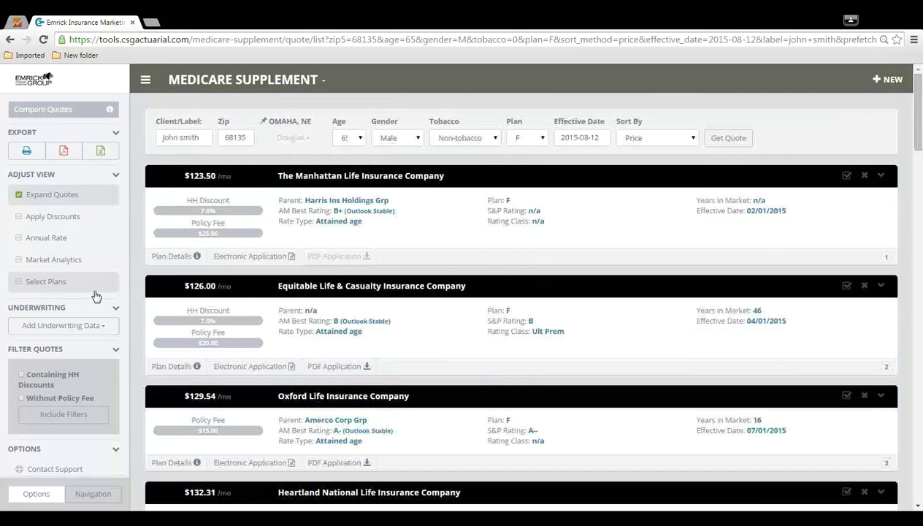
{"action": "left_click", "coordinate": [49, 292]}
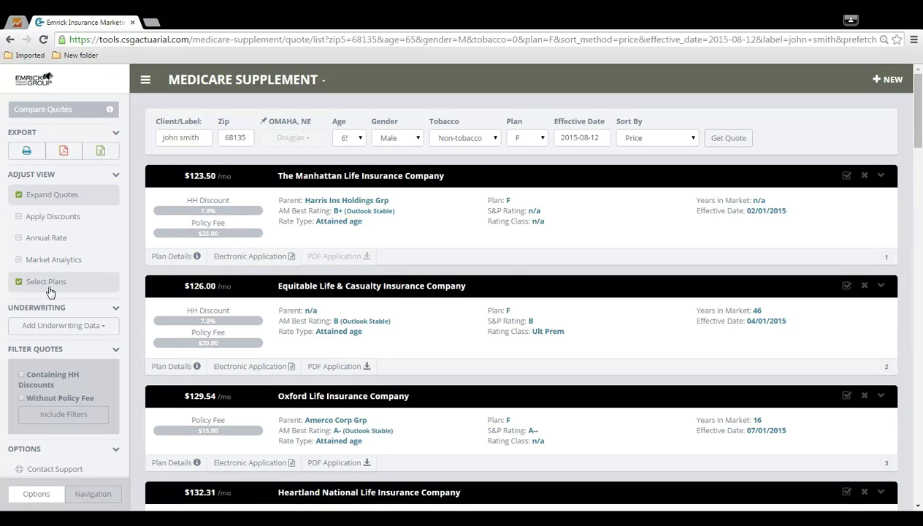
{"action": "left_click", "coordinate": [50, 291]}
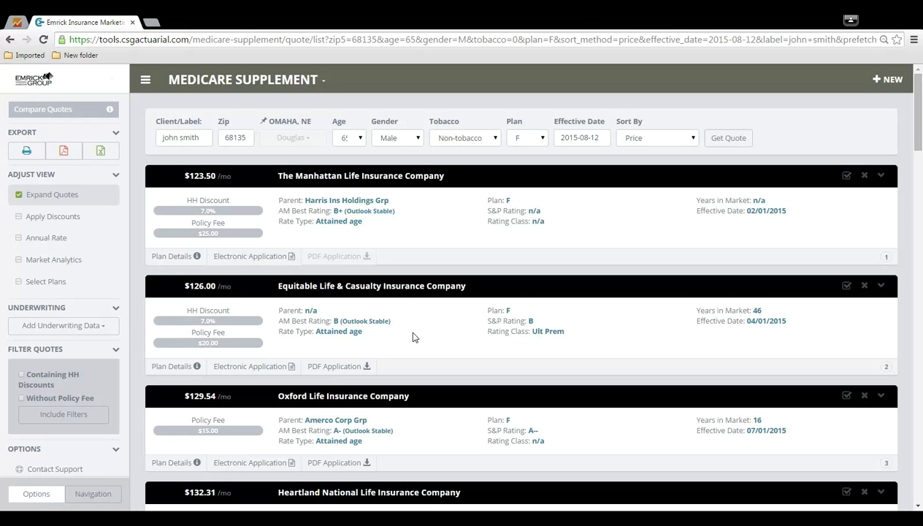
- Add Heart Attack as an underwriting condition, examine each carrier's lookback period, and remove the condition
{"action": "scroll", "coordinate": [56, 312], "scroll_direction": "down", "scroll_amount": 1}
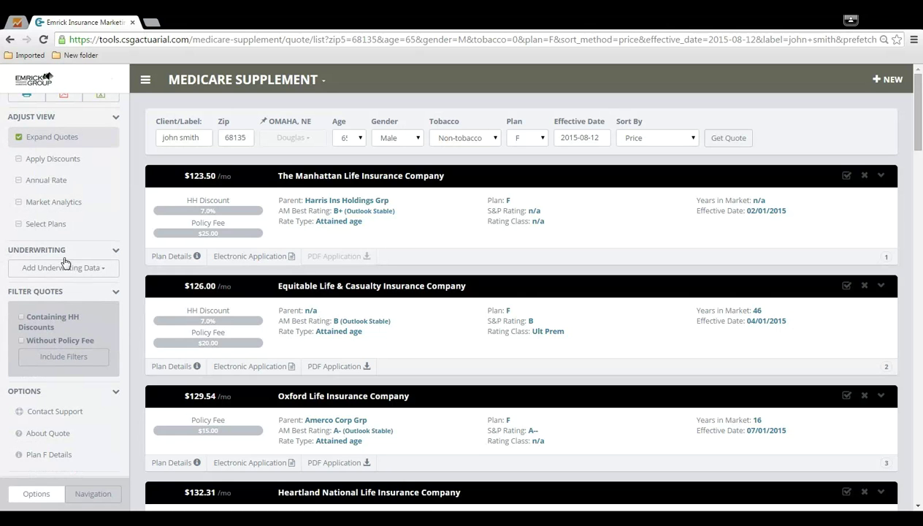
{"action": "left_click", "coordinate": [89, 270]}
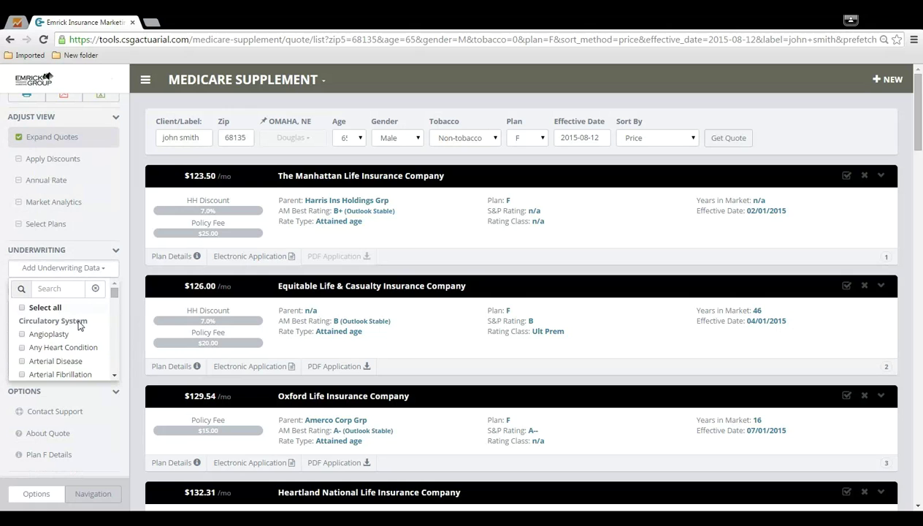
{"action": "scroll", "coordinate": [82, 327], "scroll_direction": "down", "scroll_amount": 4}
{"action": "scroll", "coordinate": [83, 330], "scroll_direction": "up", "scroll_amount": 1}
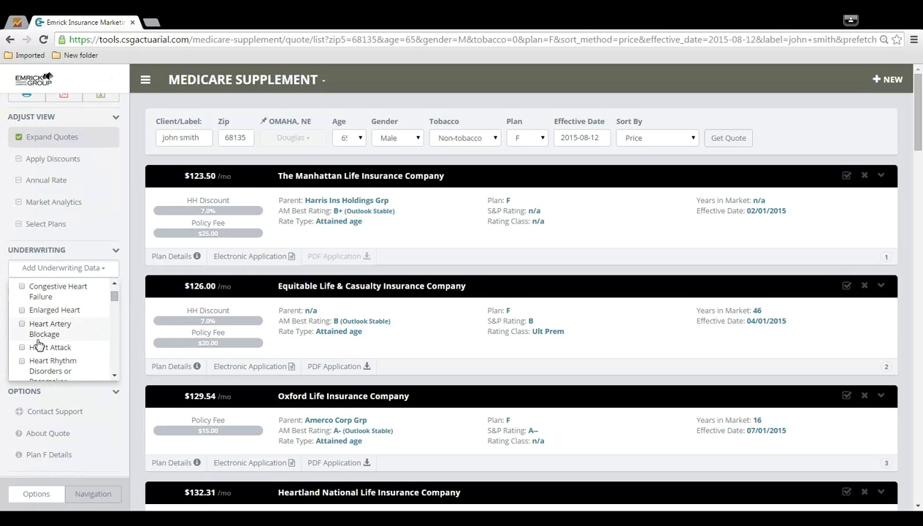
{"action": "left_click", "coordinate": [85, 347]}
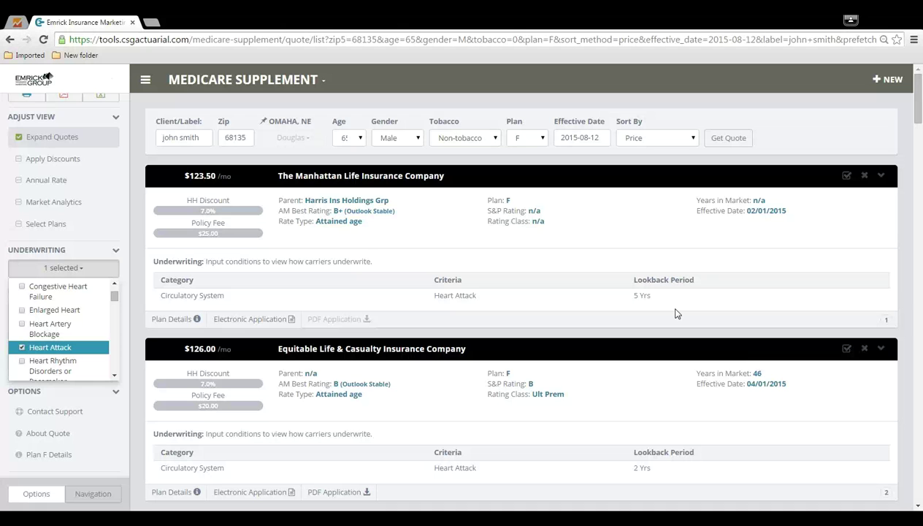
{"action": "left_click", "coordinate": [73, 348]}
{"action": "left_click", "coordinate": [128, 264]}
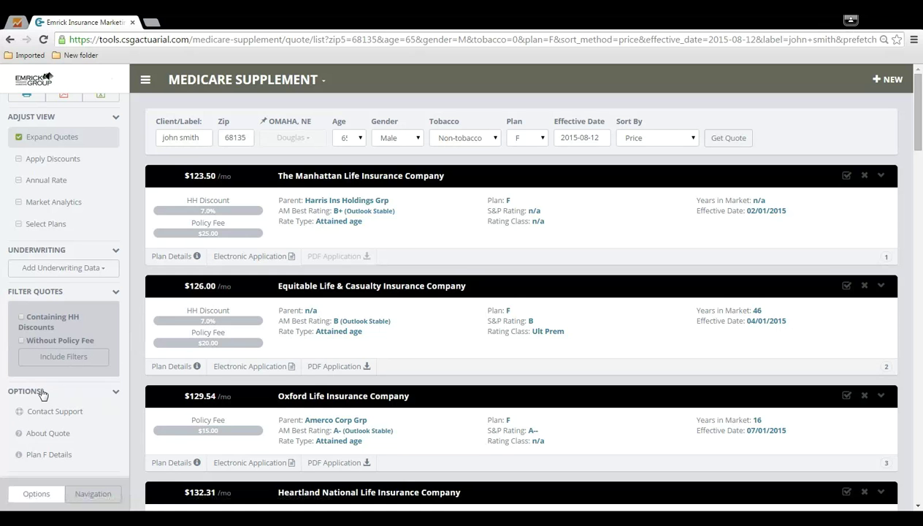
- Read the About Quote information, close it, and view the navigation entries for the other products
{"action": "left_click", "coordinate": [64, 436]}
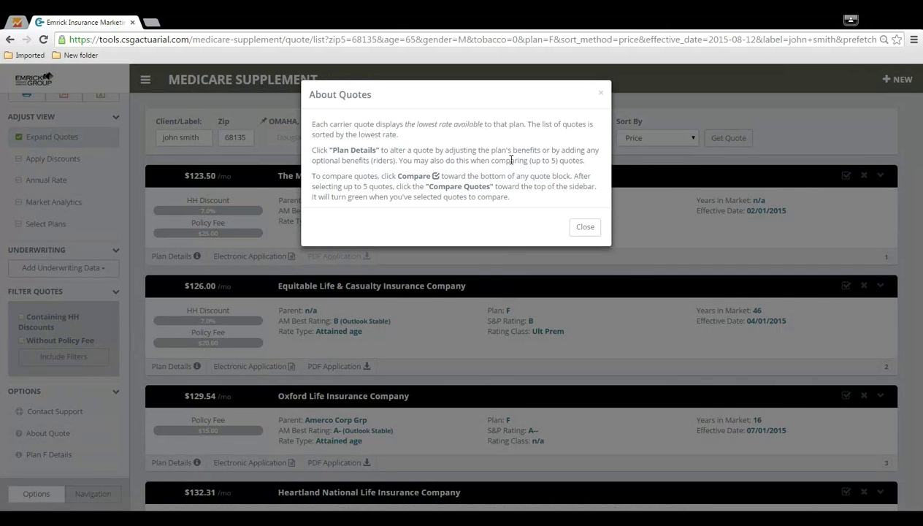
{"action": "left_click", "coordinate": [584, 228]}
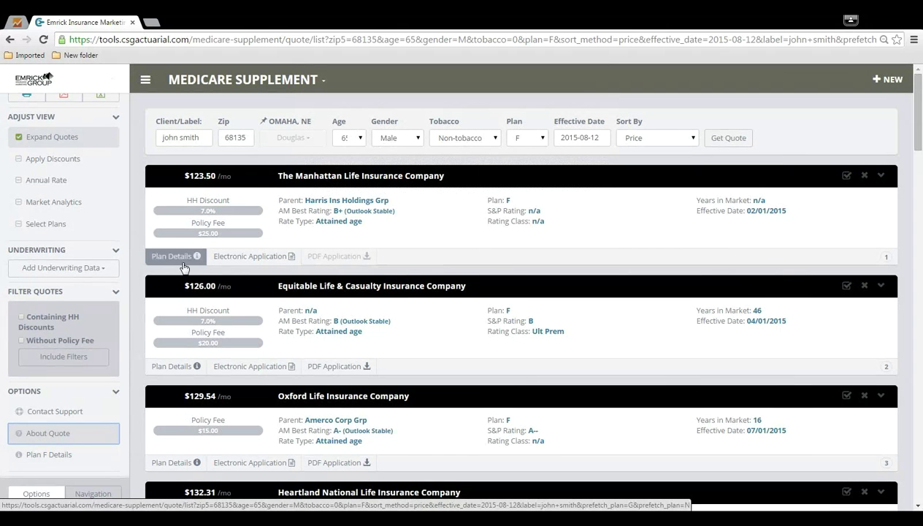
{"action": "left_click", "coordinate": [102, 495]}
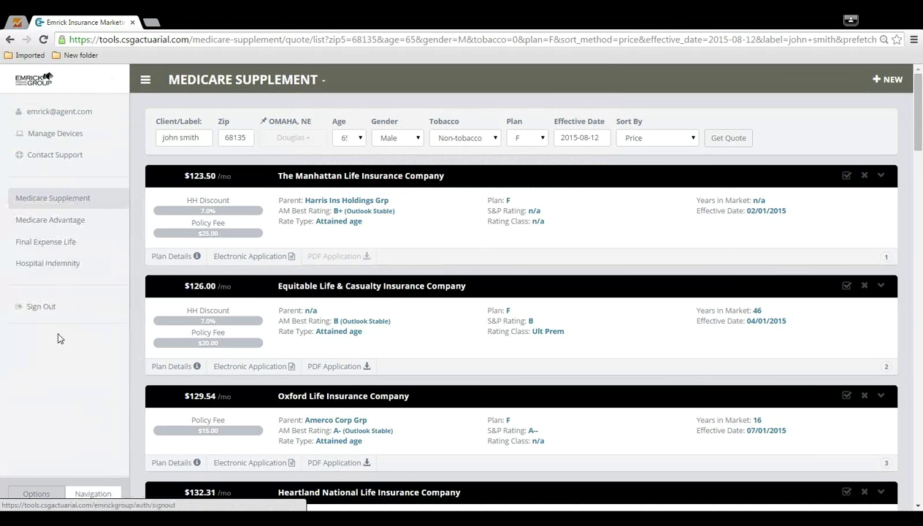
- Return to the quote options and remove The Manhattan Life Insurance Company's quote from the list
{"action": "left_click", "coordinate": [40, 496]}
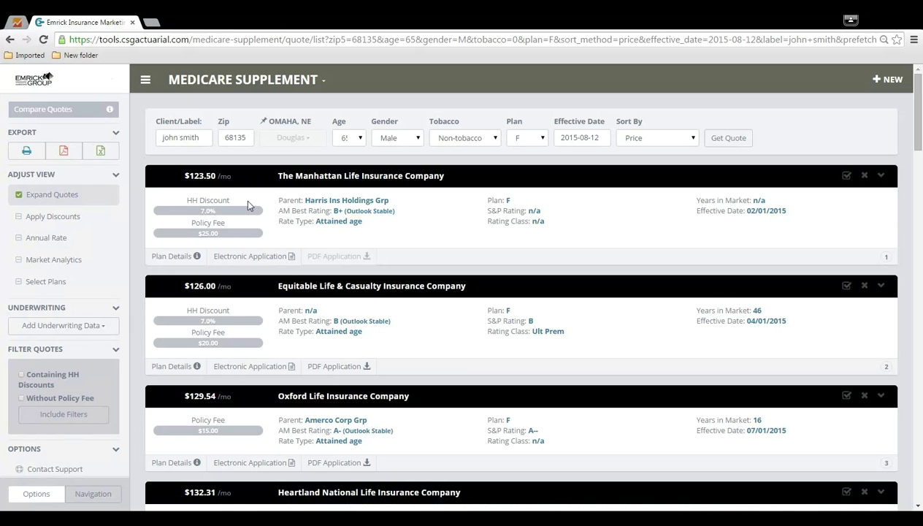
{"action": "left_click", "coordinate": [865, 178]}
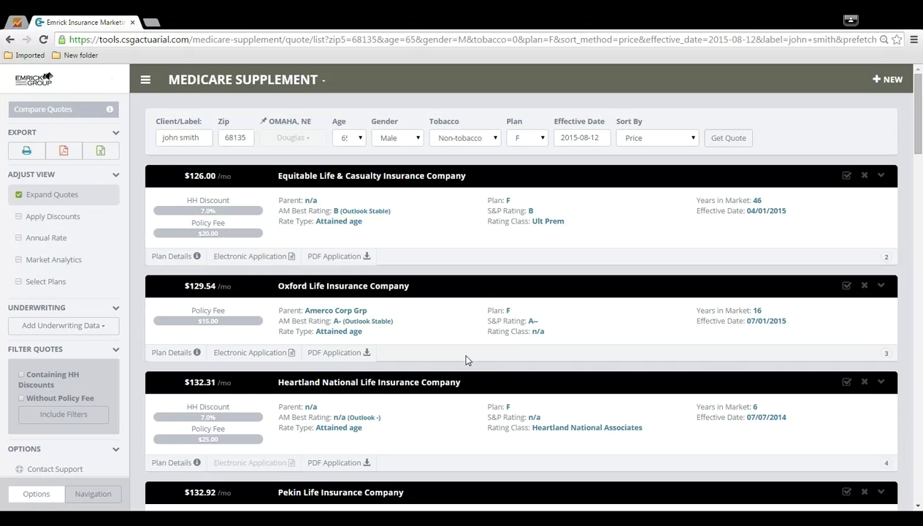
- Open the Medicare Advantage quote form and set the zip code to 68135
{"action": "left_click", "coordinate": [221, 80]}
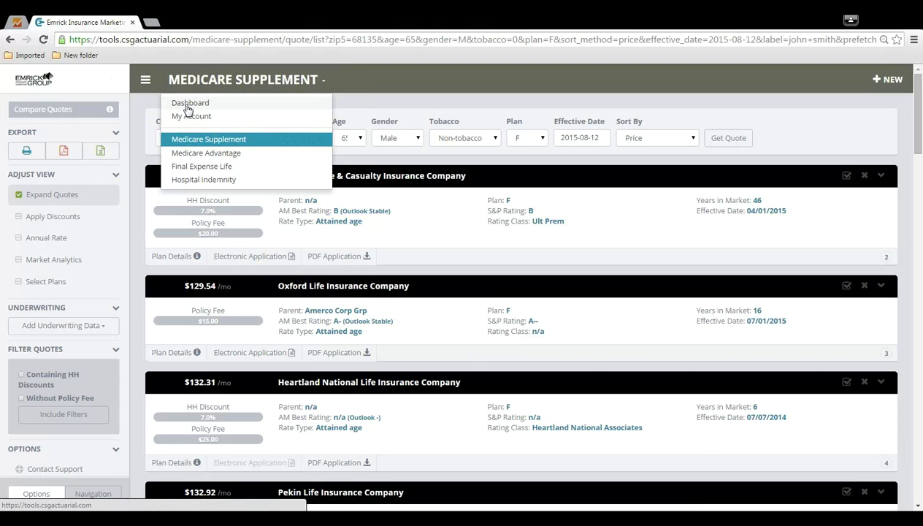
{"action": "left_click", "coordinate": [237, 162]}
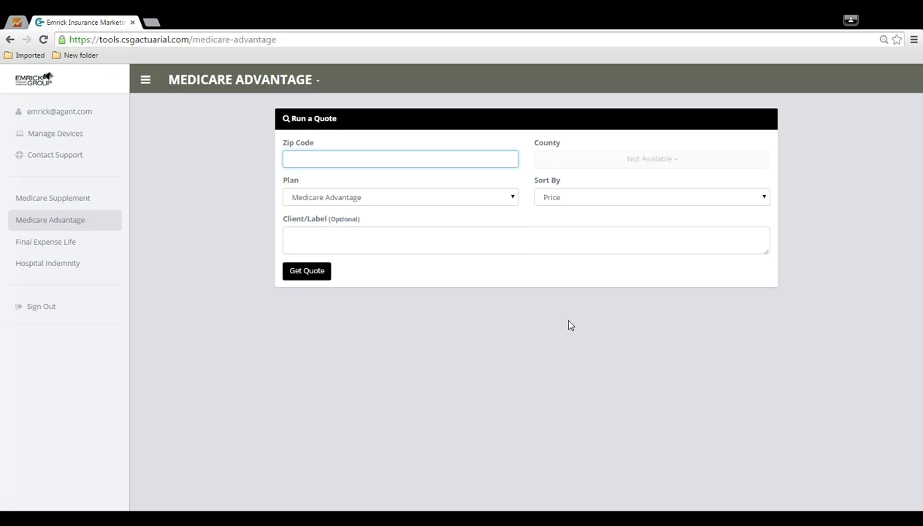
{"action": "type", "text": "68135"}
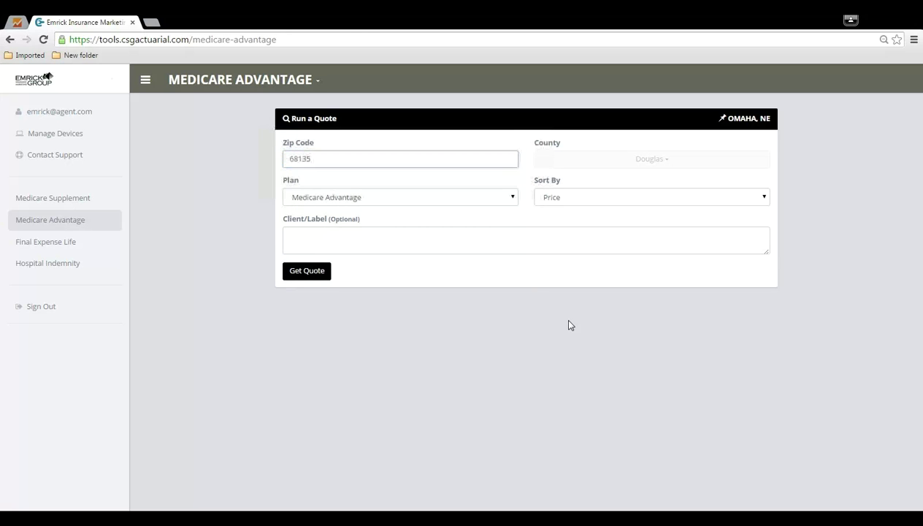
{"action": "left_click", "coordinate": [568, 321]}
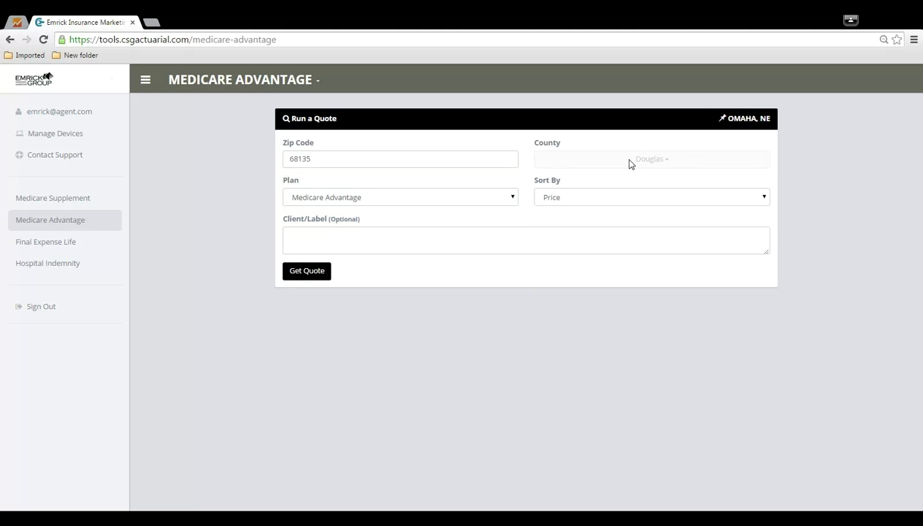
- Check the sort and plan choices, and run the Medicare Advantage quote sorted by price without a client label
{"action": "left_click", "coordinate": [646, 200]}
{"action": "left_click", "coordinate": [568, 278]}
{"action": "left_click", "coordinate": [391, 201]}
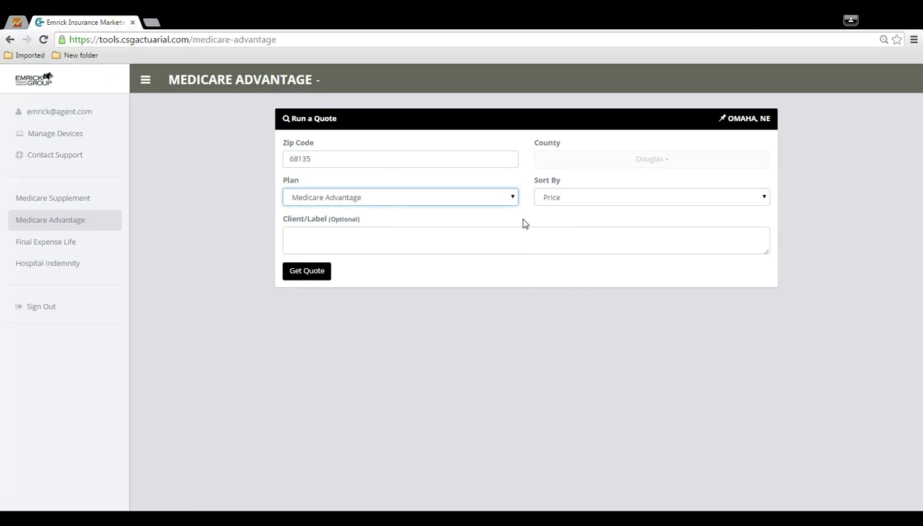
{"action": "left_click", "coordinate": [545, 219]}
{"action": "left_click", "coordinate": [373, 238]}
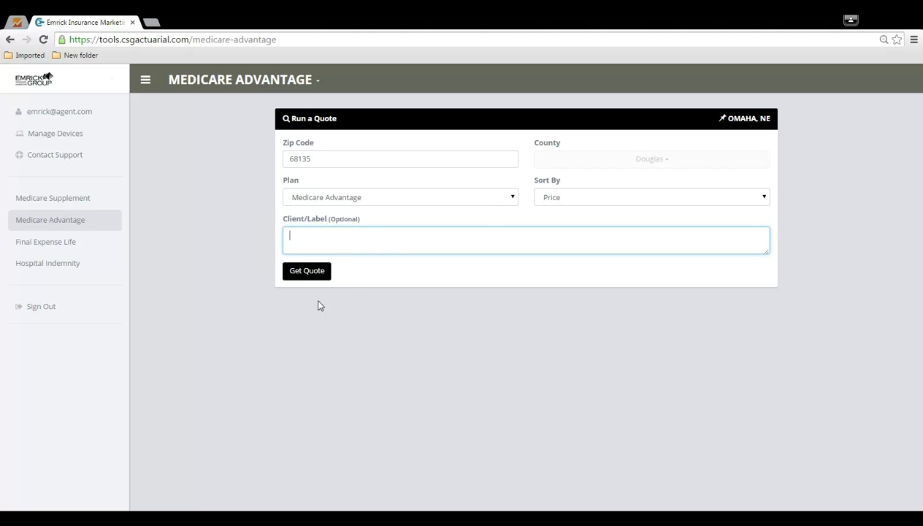
{"action": "left_click", "coordinate": [306, 276]}
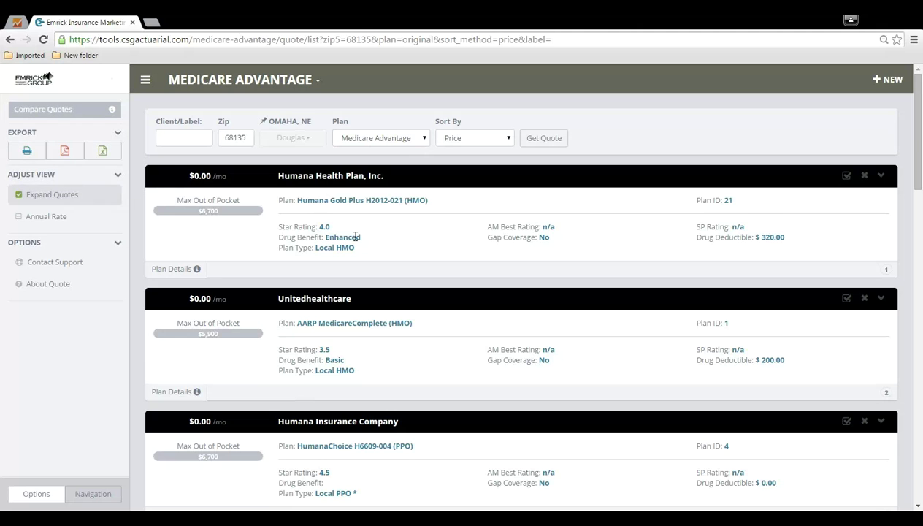
- Select and deselect the Humana Health Plan and Unitedhealthcare quotes for comparison, and collapse and re-expand the quotes
{"action": "left_click", "coordinate": [358, 179]}
{"action": "left_click", "coordinate": [352, 307]}
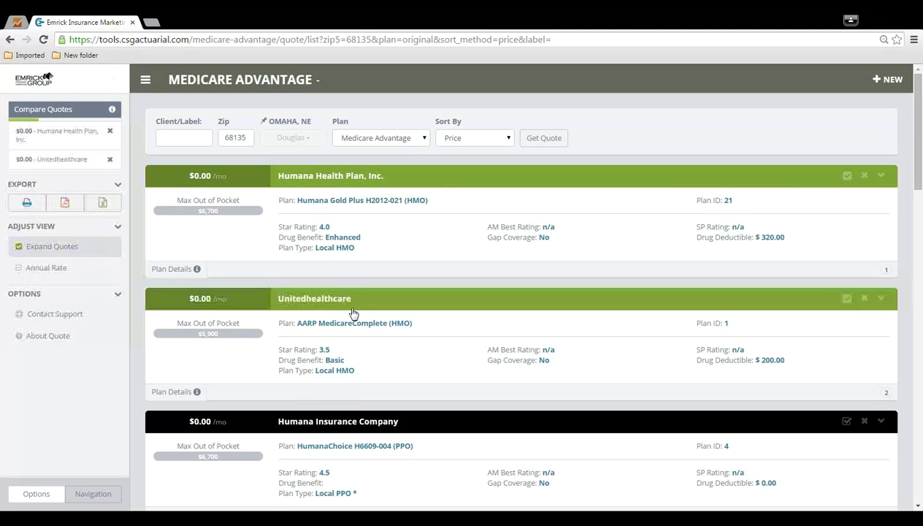
{"action": "left_click", "coordinate": [351, 302]}
{"action": "left_click", "coordinate": [347, 180]}
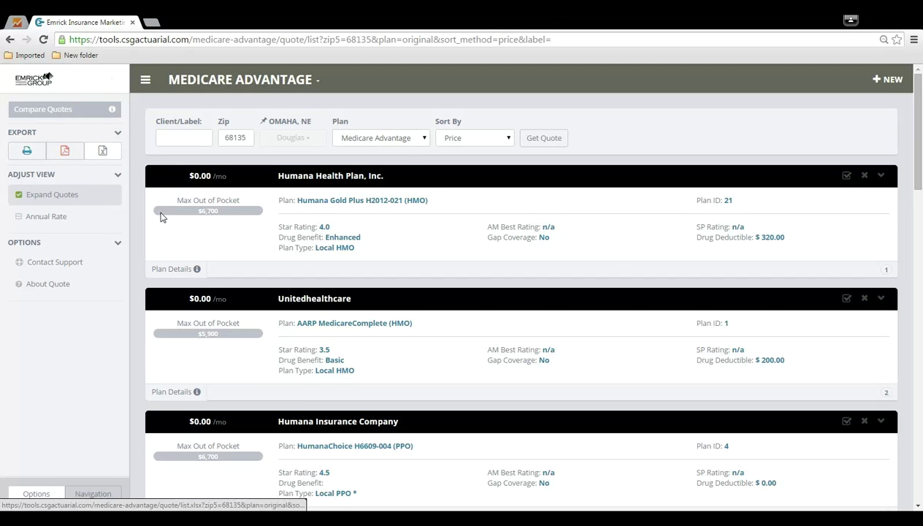
{"action": "left_click", "coordinate": [67, 201]}
{"action": "left_click", "coordinate": [68, 201]}
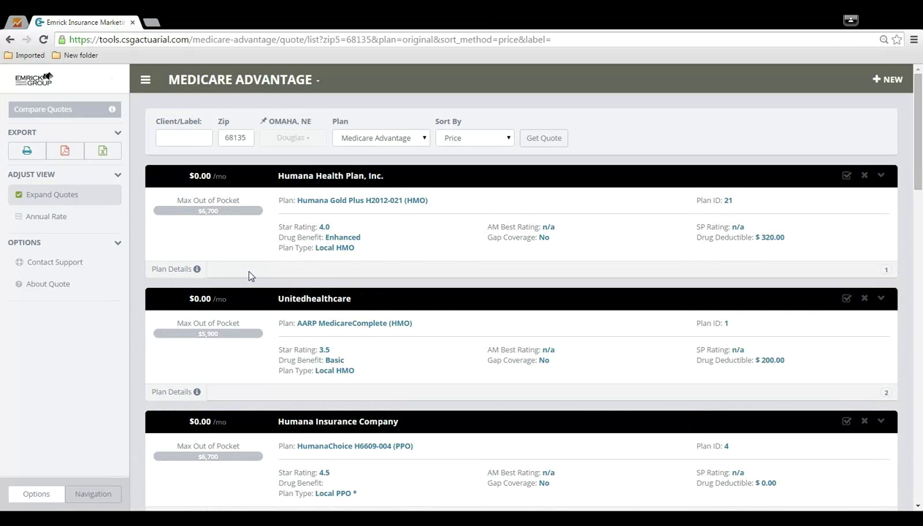
- Open the plan details of the Humana Gold Plus H2012-021 (HMO) quote and read through its costs and covered services
{"action": "left_click", "coordinate": [165, 276]}
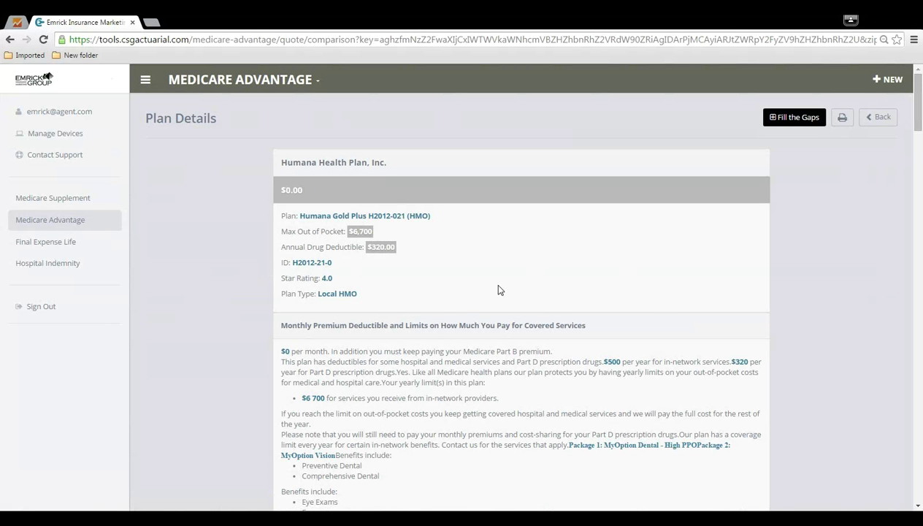
{"action": "scroll", "coordinate": [492, 290], "scroll_direction": "down", "scroll_amount": 1}
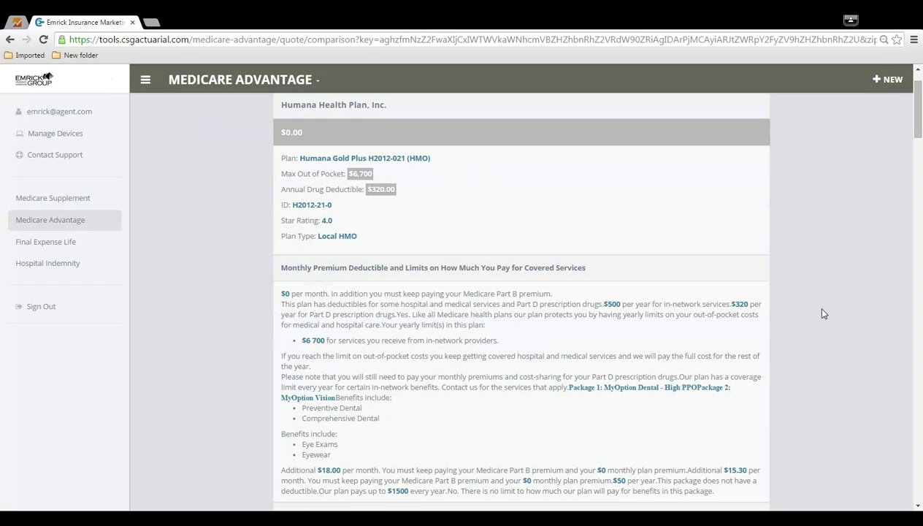
{"action": "scroll", "coordinate": [384, 377], "scroll_direction": "down", "scroll_amount": 1}
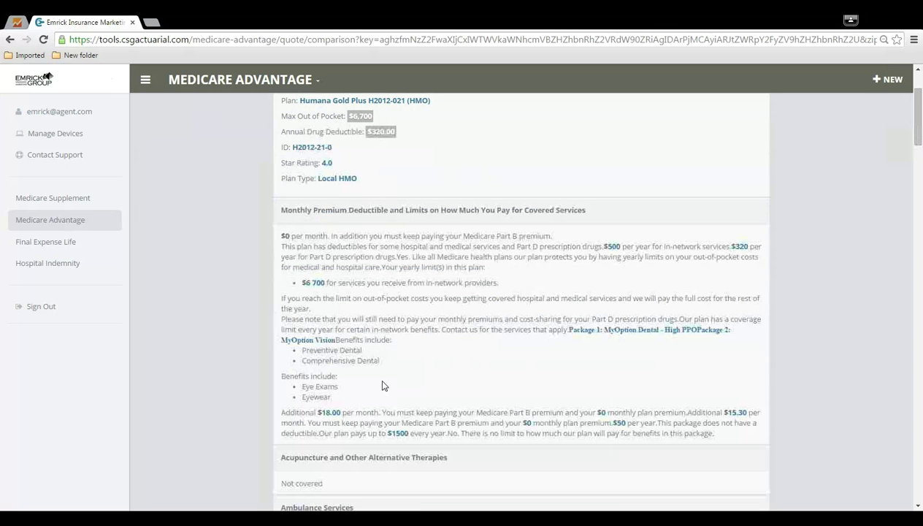
{"action": "scroll", "coordinate": [391, 393], "scroll_direction": "down", "scroll_amount": 2}
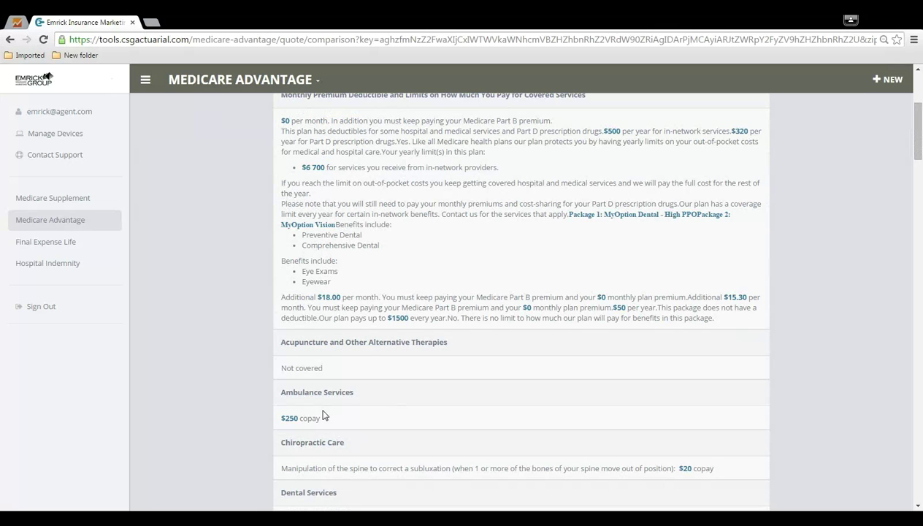
{"action": "scroll", "coordinate": [325, 415], "scroll_direction": "up", "scroll_amount": 4}
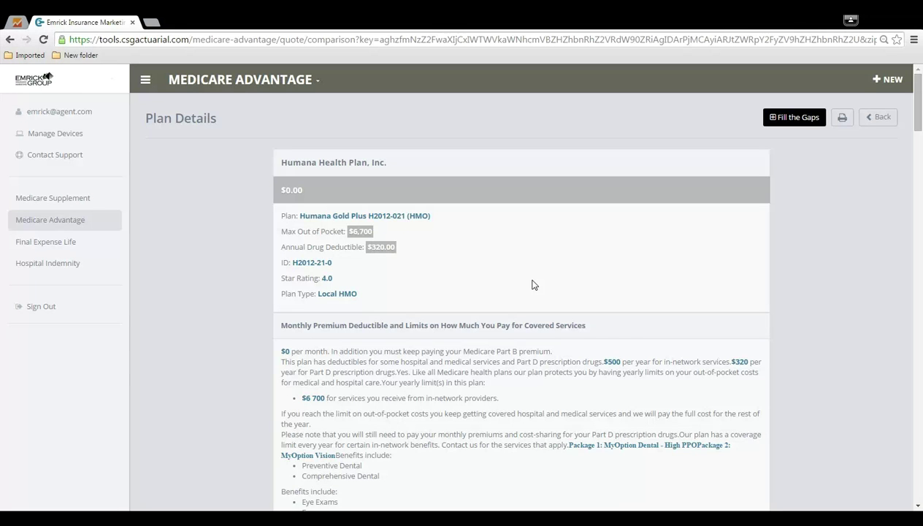
- Add the Continental Life Protection Series Hospital Indemnity plan to the Humana comparison for zip 68135, age 65, male, non-tobacco
{"action": "left_click", "coordinate": [780, 123]}
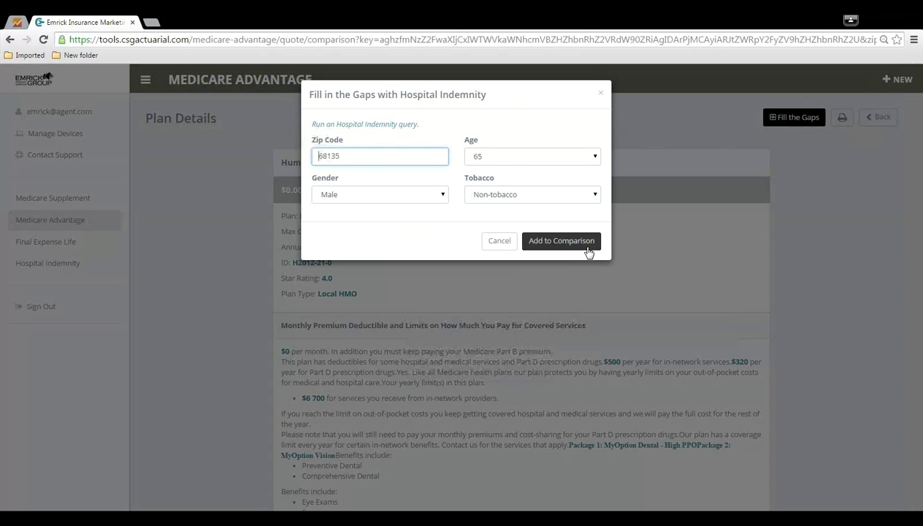
{"action": "left_click", "coordinate": [560, 247]}
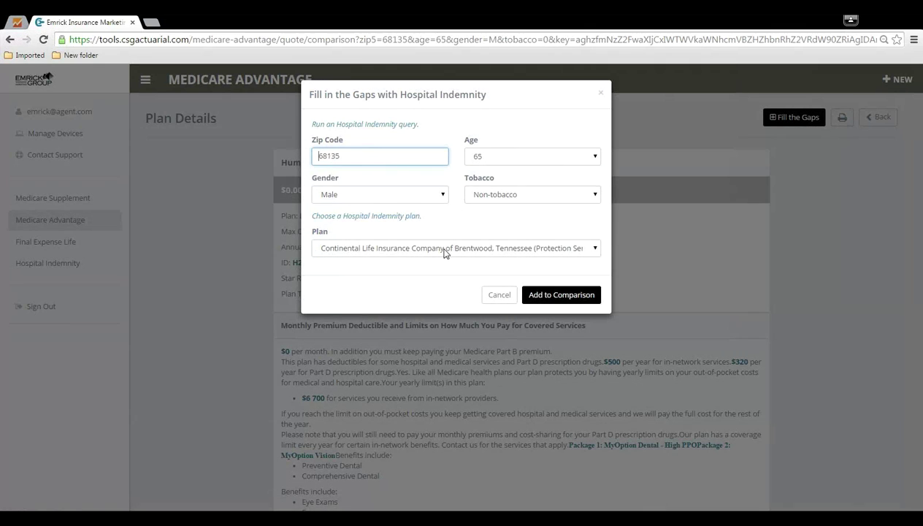
{"action": "left_click", "coordinate": [444, 252]}
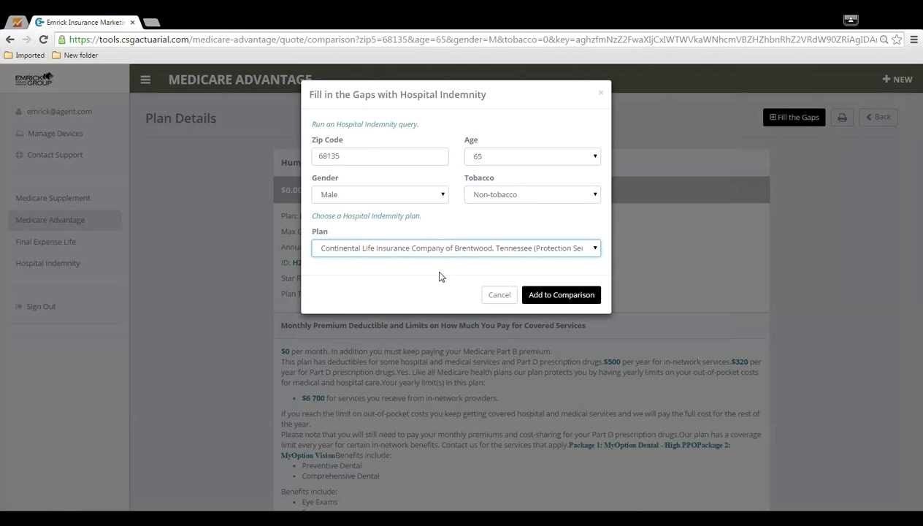
{"action": "left_click", "coordinate": [574, 298]}
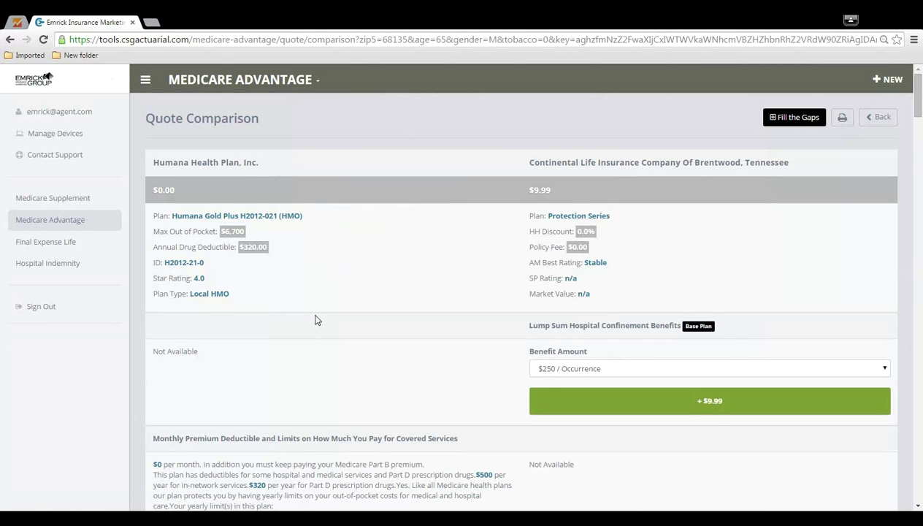
- Read through the comparison of the Humana plan with the Hospital Indemnity benefit options, and return to the plan details
{"action": "scroll", "coordinate": [315, 320], "scroll_direction": "down", "scroll_amount": 1}
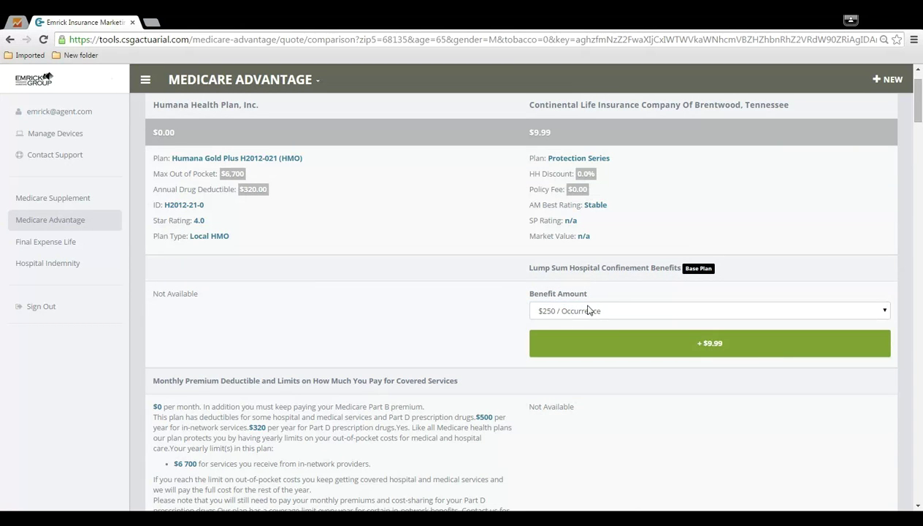
{"action": "scroll", "coordinate": [597, 319], "scroll_direction": "down", "scroll_amount": 5}
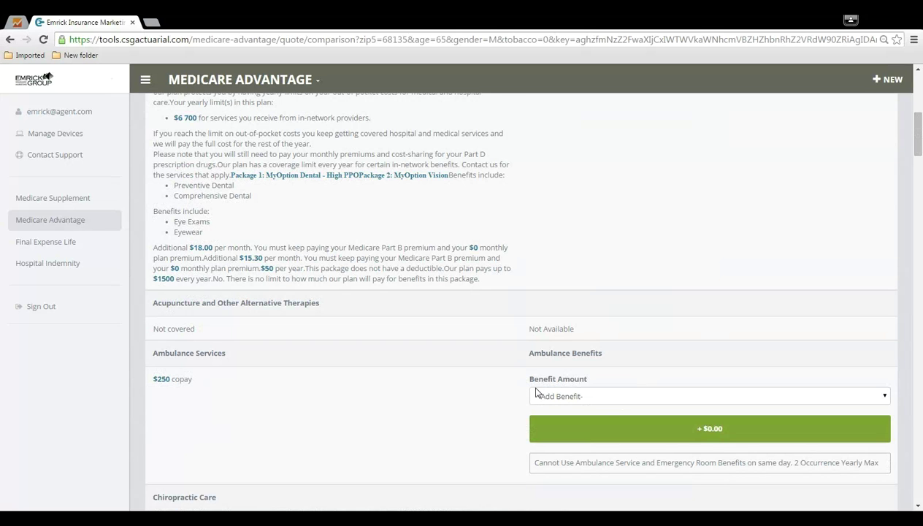
{"action": "scroll", "coordinate": [536, 392], "scroll_direction": "down", "scroll_amount": 6}
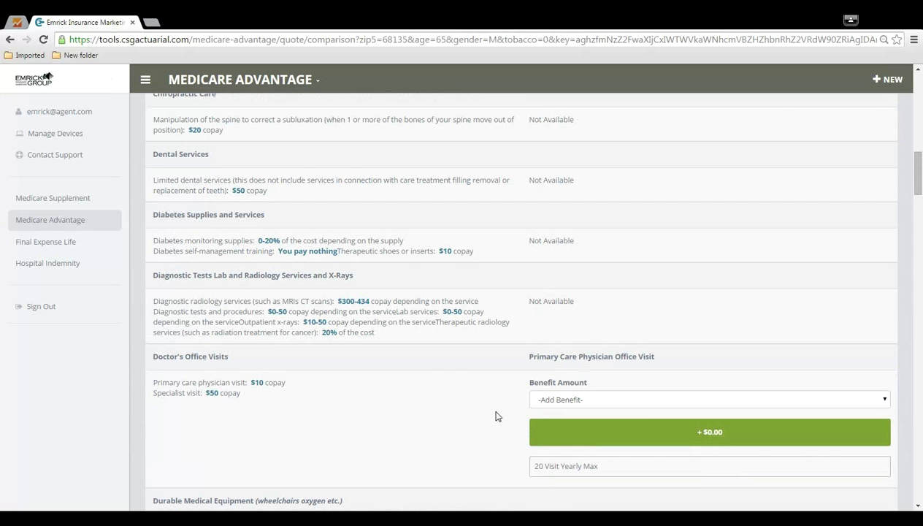
{"action": "scroll", "coordinate": [496, 416], "scroll_direction": "up", "scroll_amount": 7}
{"action": "scroll", "coordinate": [495, 416], "scroll_direction": "up", "scroll_amount": 4}
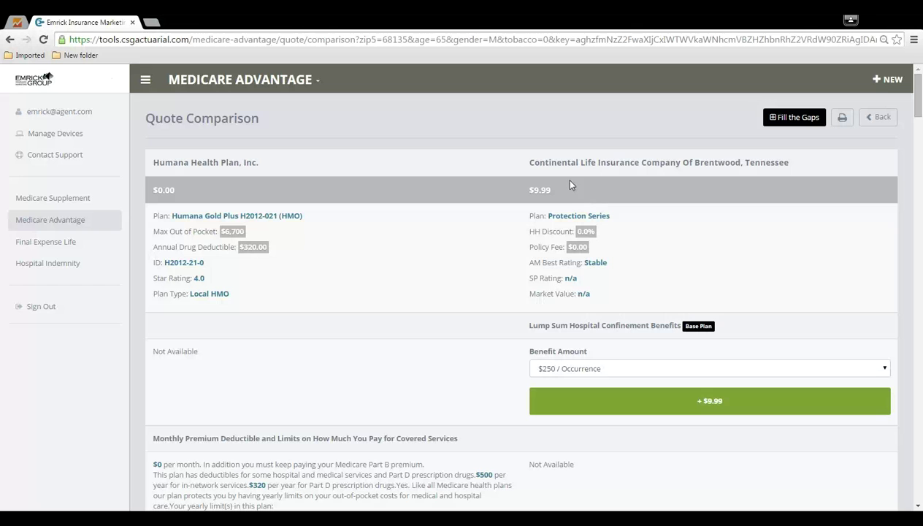
{"action": "left_click", "coordinate": [878, 120]}
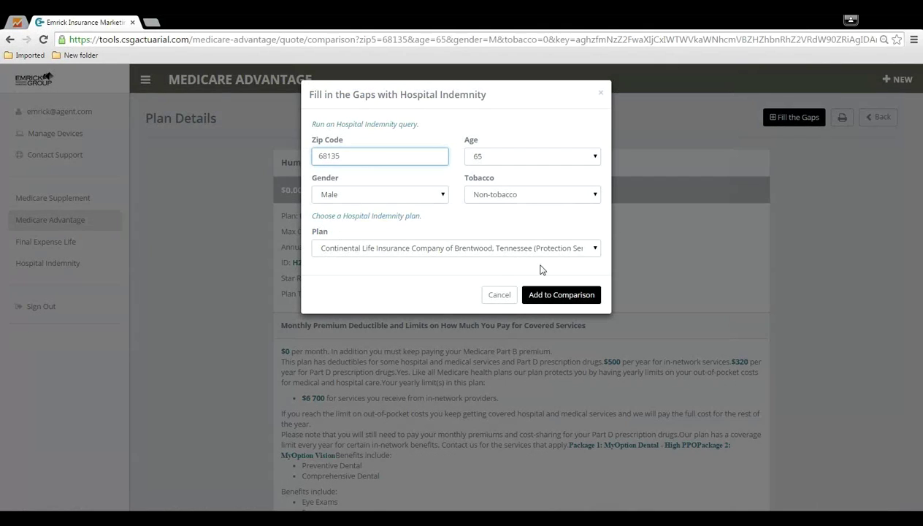
{"action": "left_click", "coordinate": [494, 294]}
- Open the Final Expense Life quote form and set the zip code to 68135
{"action": "left_click", "coordinate": [886, 80]}
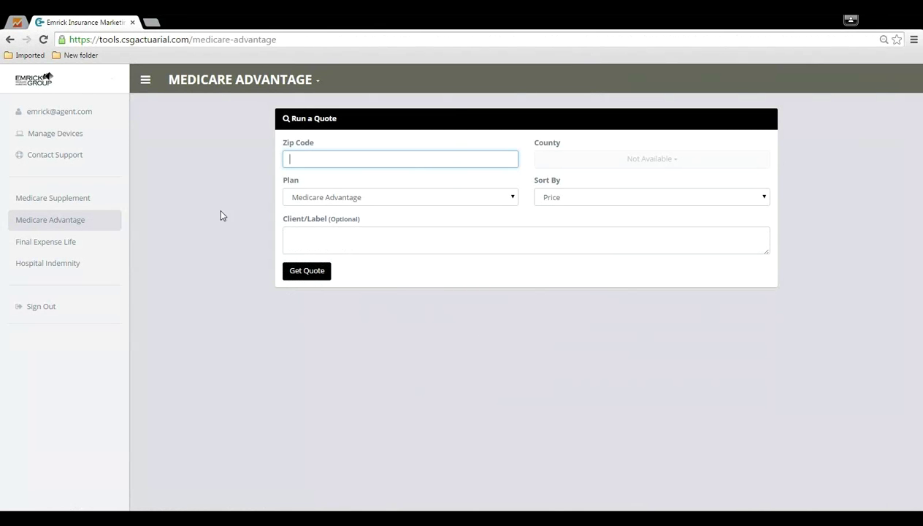
{"action": "left_click", "coordinate": [227, 87]}
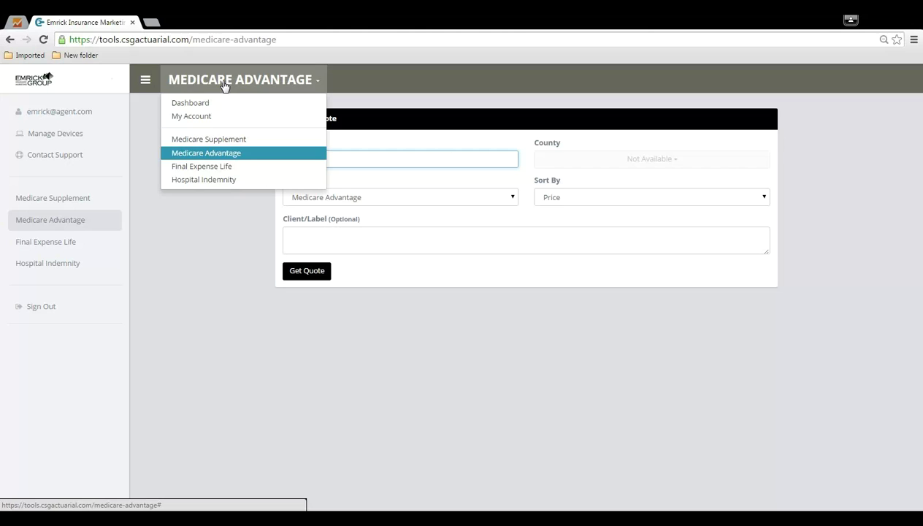
{"action": "mouse_move", "coordinate": [219, 82]}
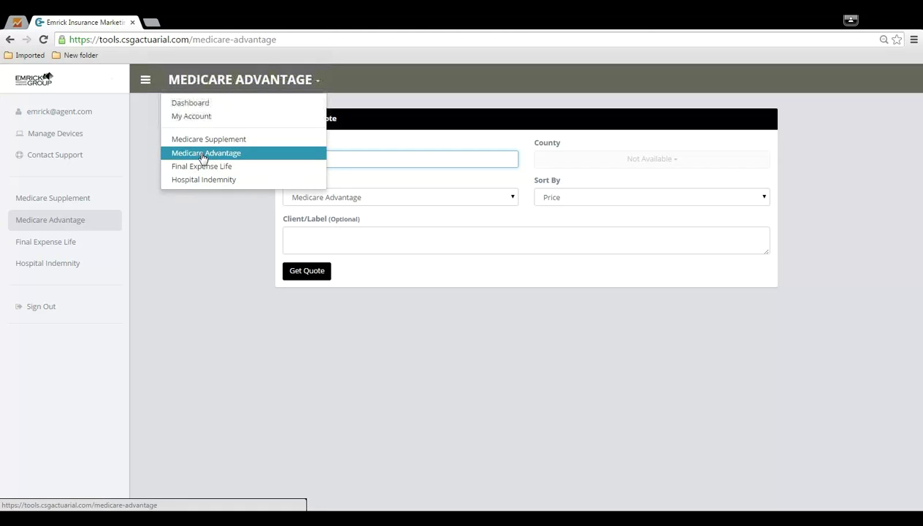
{"action": "left_click", "coordinate": [200, 165]}
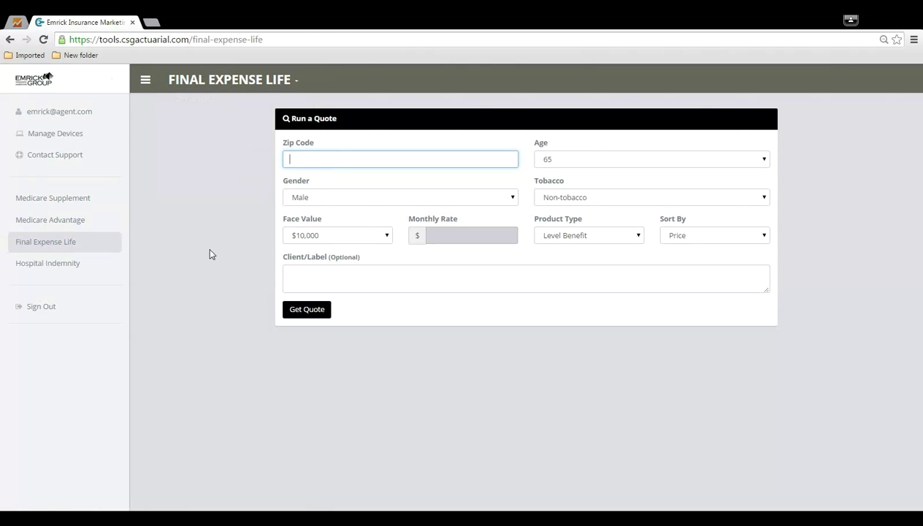
{"action": "type", "text": "68135"}
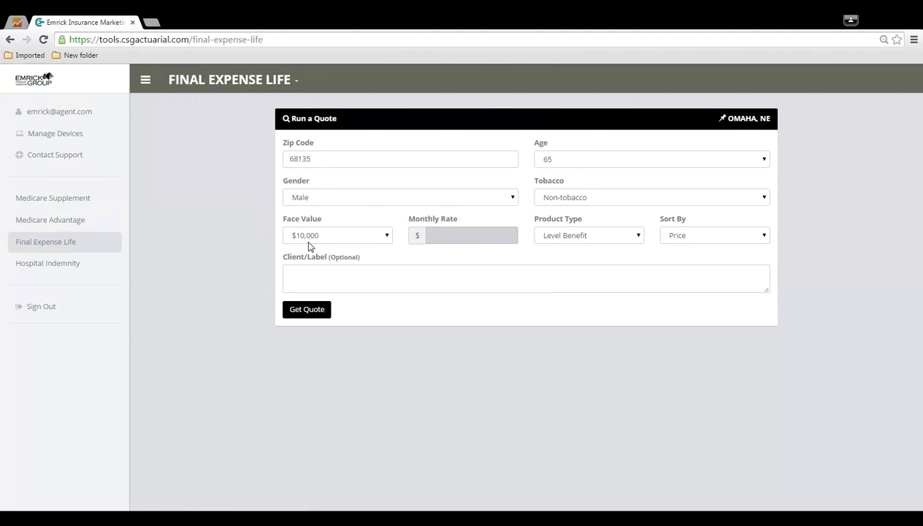
- Run the Final Expense Life quote by a monthly rate of $40.00 instead of face value, with Level Benefit sorted by price
{"action": "left_click", "coordinate": [366, 239]}
{"action": "left_click", "coordinate": [468, 260]}
{"action": "left_click", "coordinate": [445, 234]}
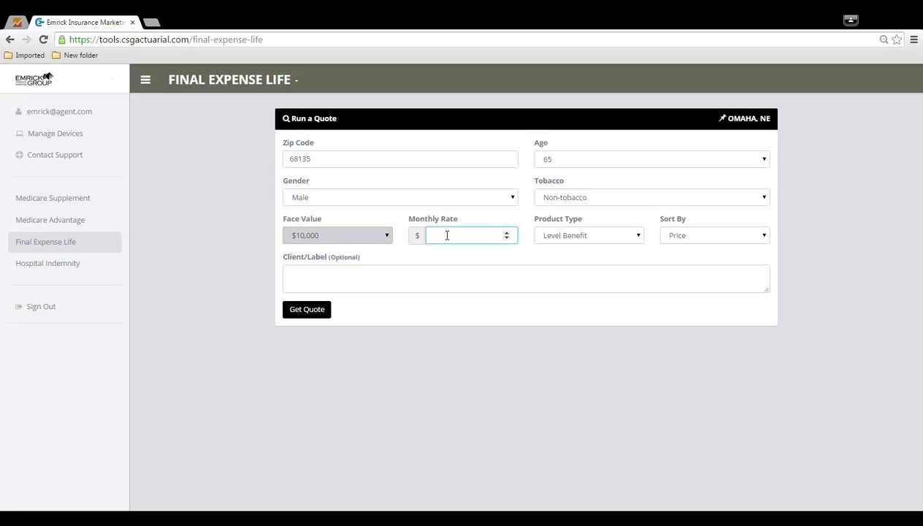
{"action": "type", "text": "40.00"}
{"action": "left_click", "coordinate": [577, 236]}
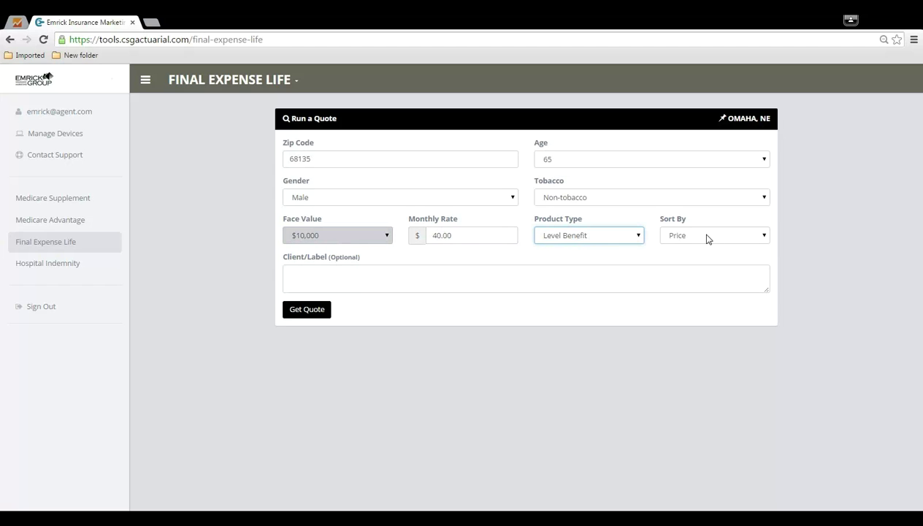
{"action": "left_click", "coordinate": [298, 312]}
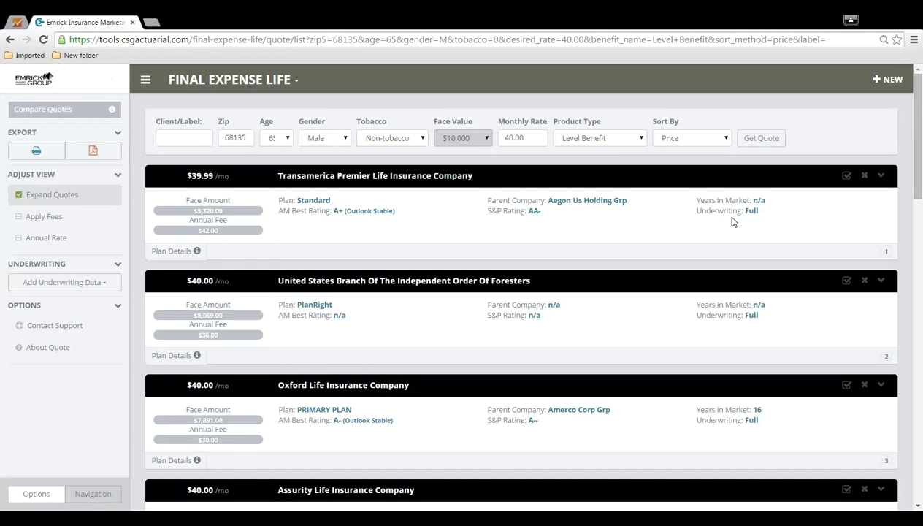
- View the Transamerica Premier plan details, and select and deselect the Transamerica and Foresters quotes for comparison
{"action": "left_click", "coordinate": [196, 252]}
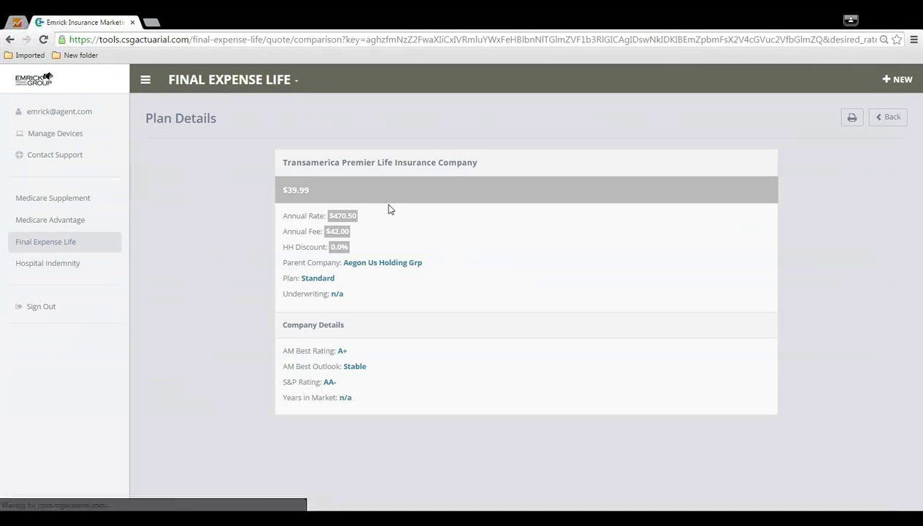
{"action": "left_click", "coordinate": [9, 39]}
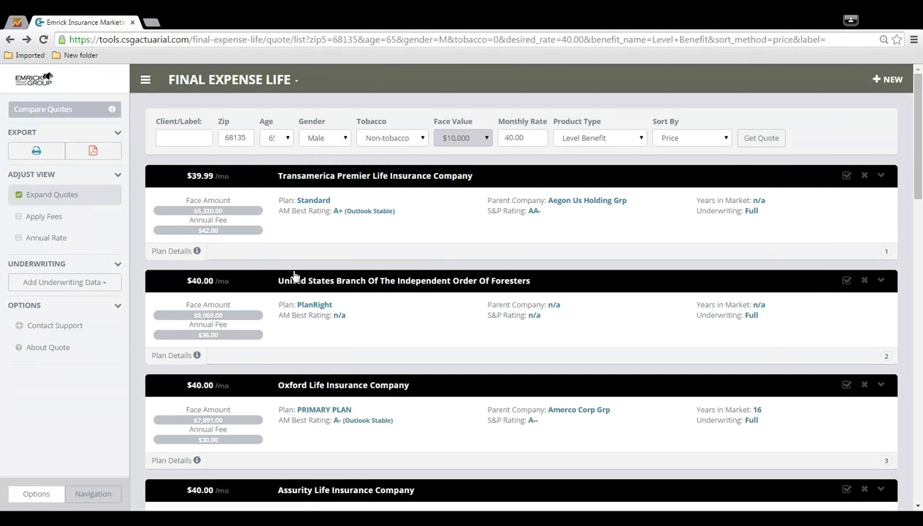
{"action": "left_click", "coordinate": [405, 183]}
{"action": "left_click", "coordinate": [395, 282]}
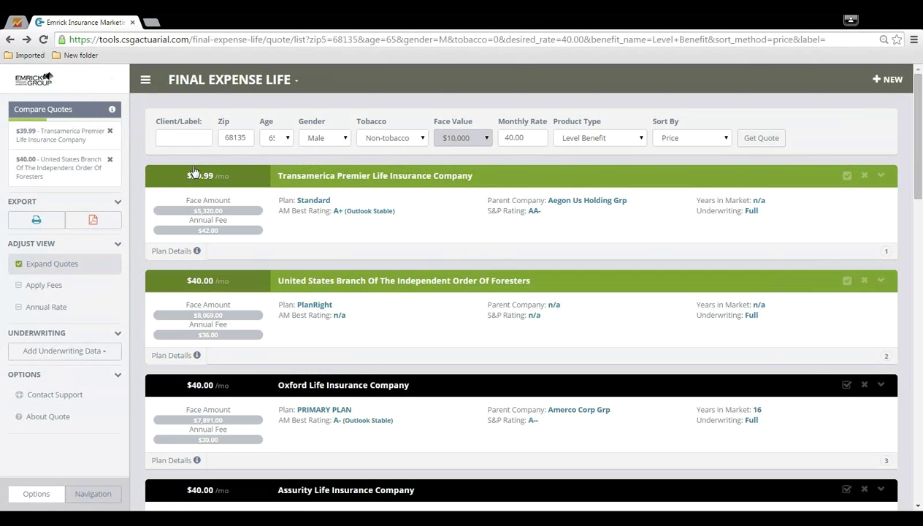
{"action": "left_click", "coordinate": [323, 175]}
{"action": "left_click", "coordinate": [371, 285]}
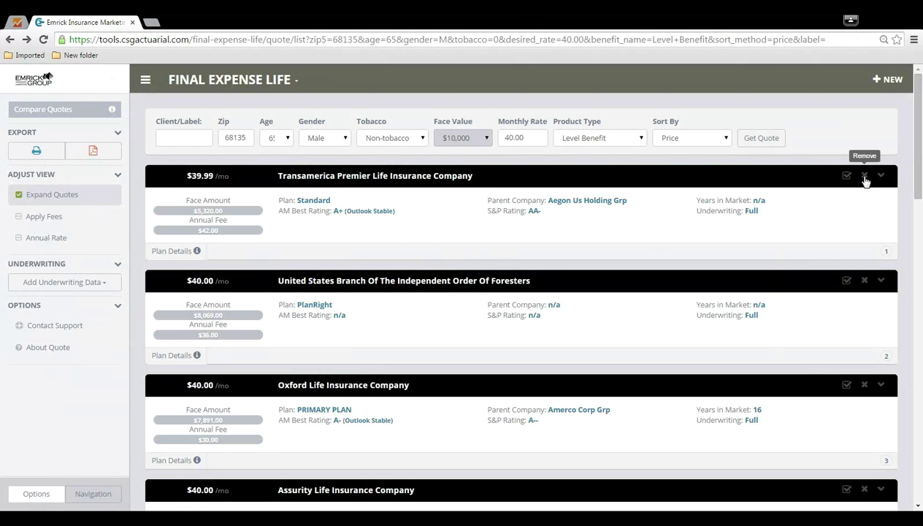
- Remove the first Transamerica Premier quote from the list, and collapse and re-expand the remaining quotes
{"action": "left_click", "coordinate": [865, 178]}
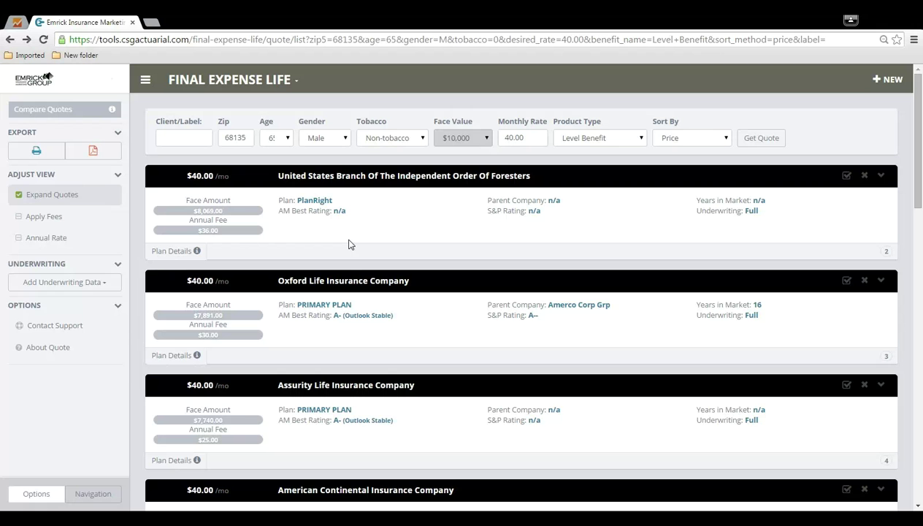
{"action": "left_click", "coordinate": [67, 198]}
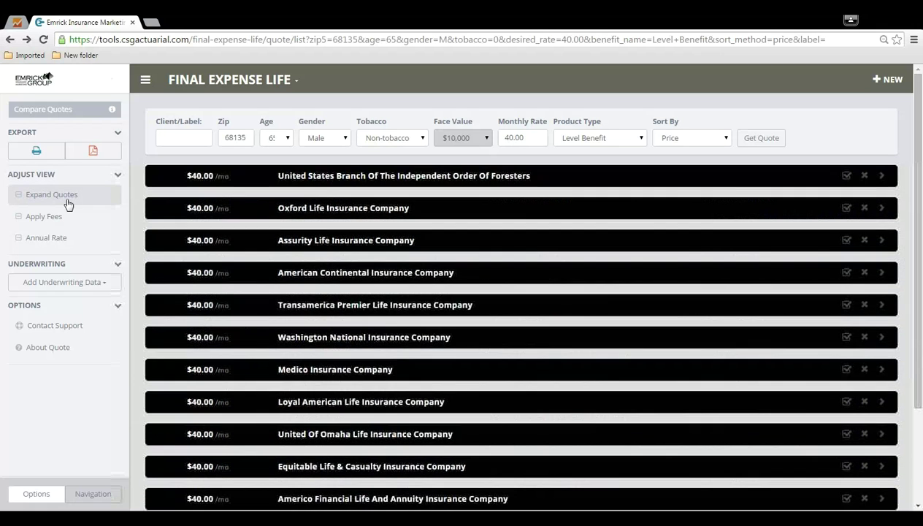
{"action": "left_click", "coordinate": [68, 200]}
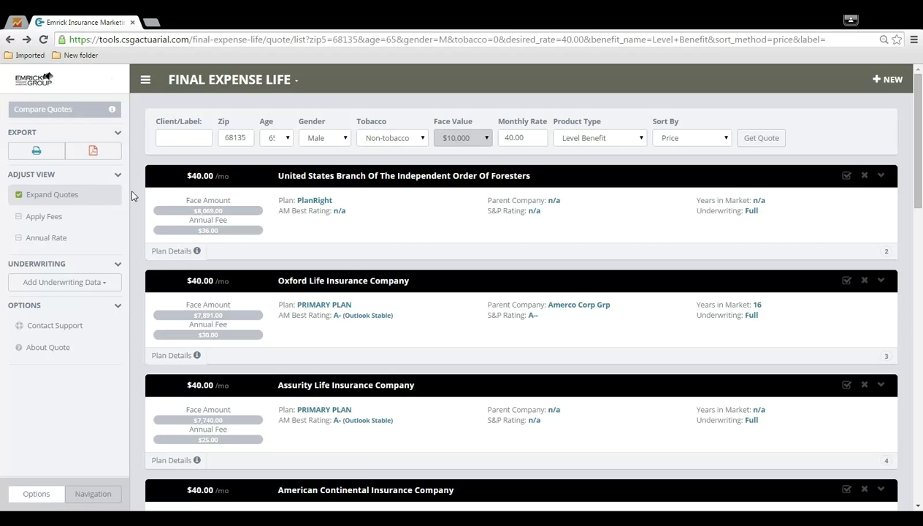
{"action": "left_click", "coordinate": [82, 200]}
{"action": "left_click", "coordinate": [83, 200]}
- Turn the applied fees on and off to compare the quotes, and switch to annual rates and back to monthly
{"action": "left_click", "coordinate": [60, 222]}
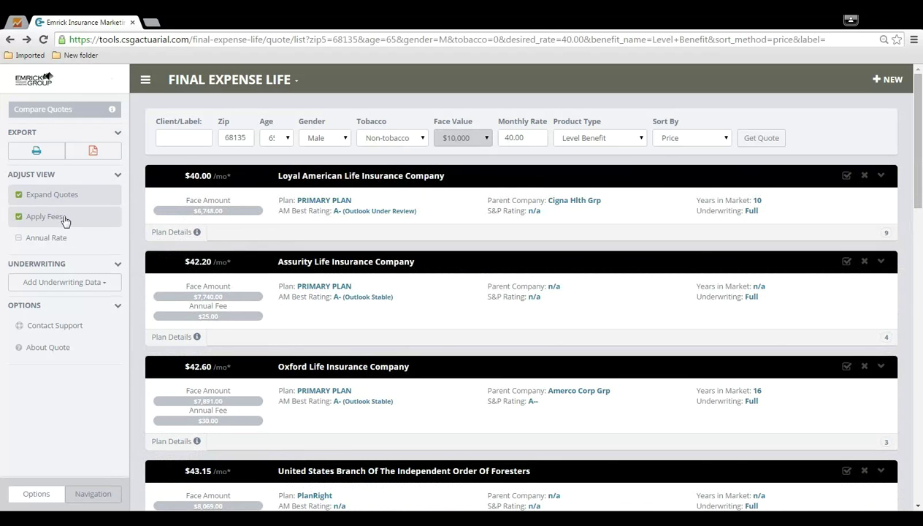
{"action": "left_click", "coordinate": [63, 219]}
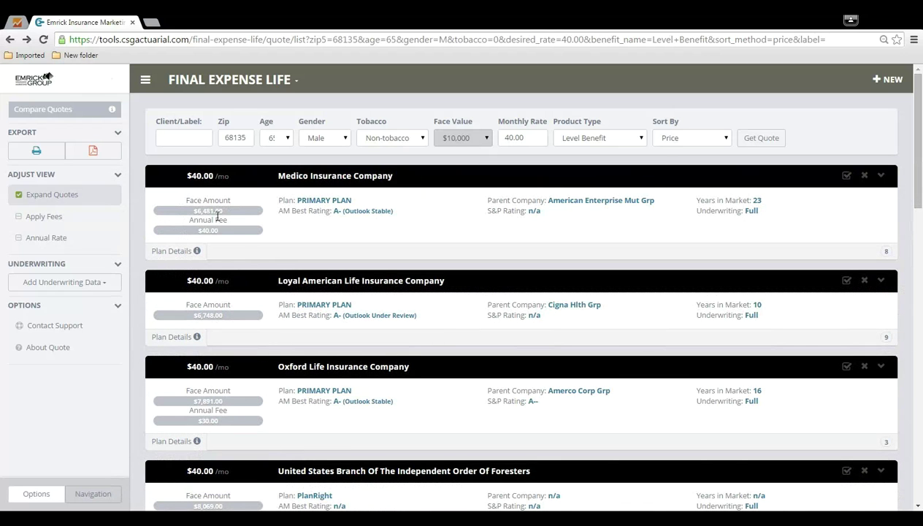
{"action": "left_click", "coordinate": [56, 222]}
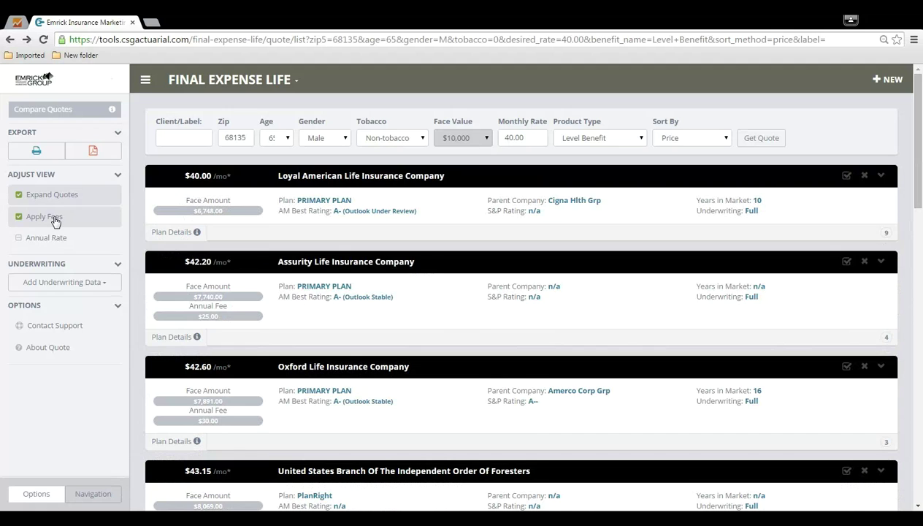
{"action": "left_click", "coordinate": [56, 221]}
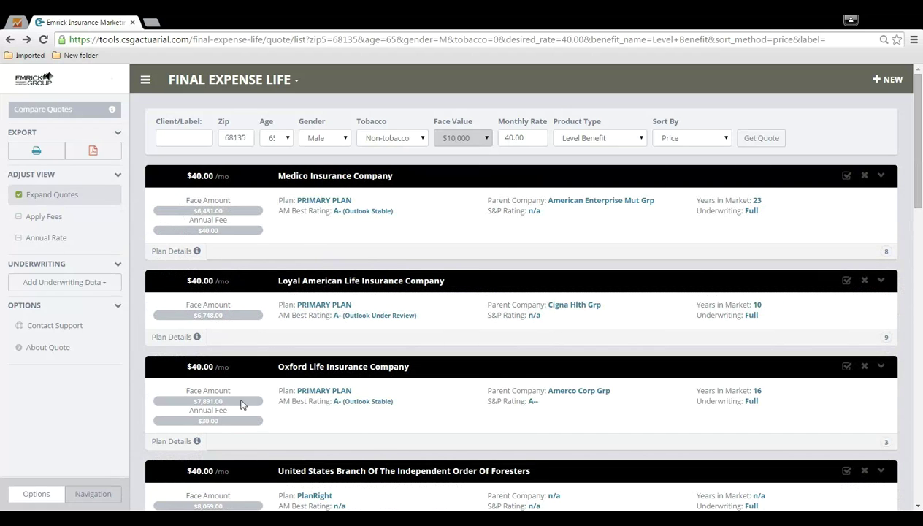
{"action": "left_click", "coordinate": [73, 248]}
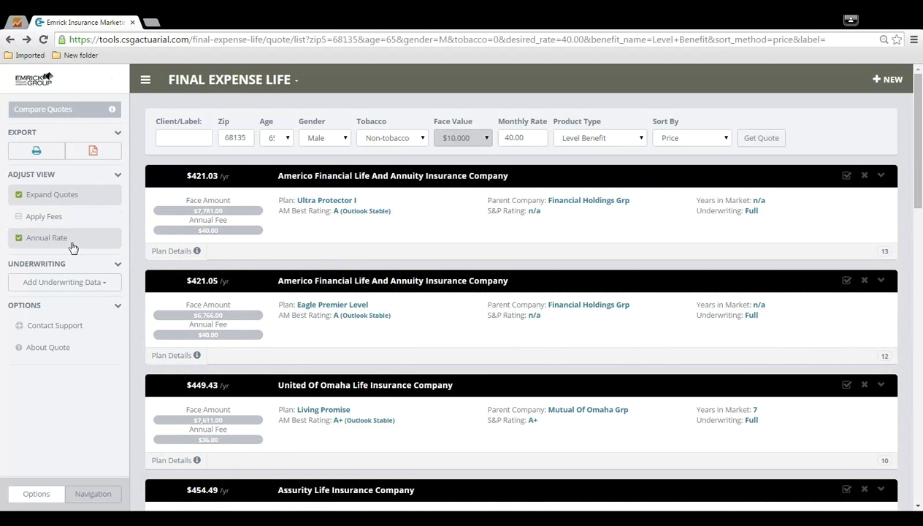
{"action": "left_click", "coordinate": [73, 249]}
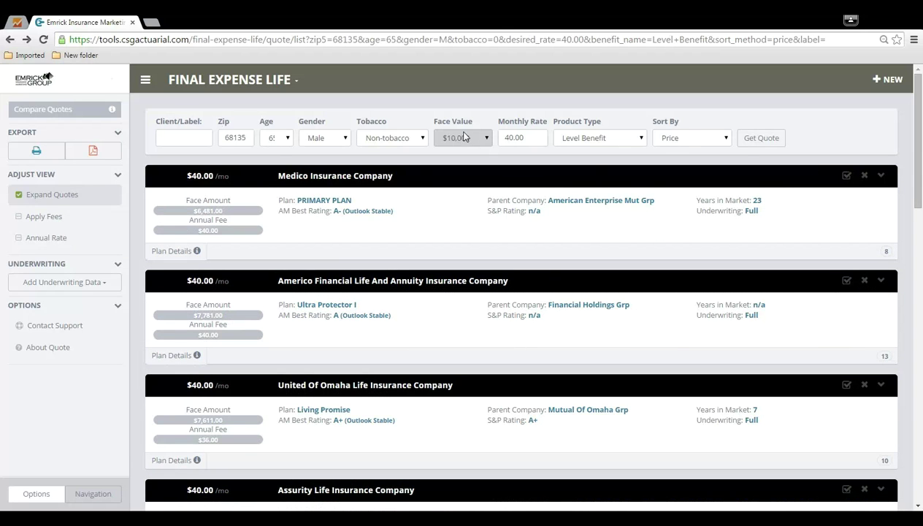
- Switch the quote basis from monthly rate to the $10,000 face value
{"action": "left_click_drag", "start_coordinate": [524, 138], "coordinate": [512, 138]}
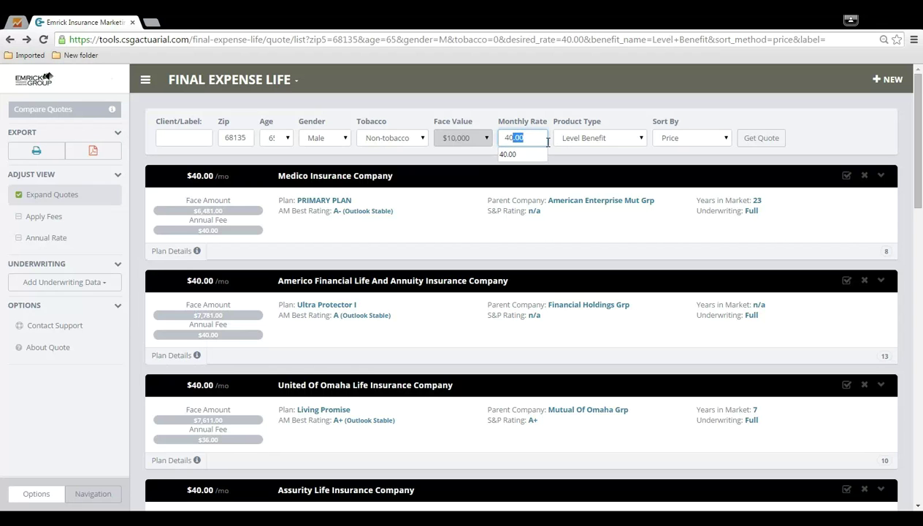
{"action": "left_click", "coordinate": [470, 141]}
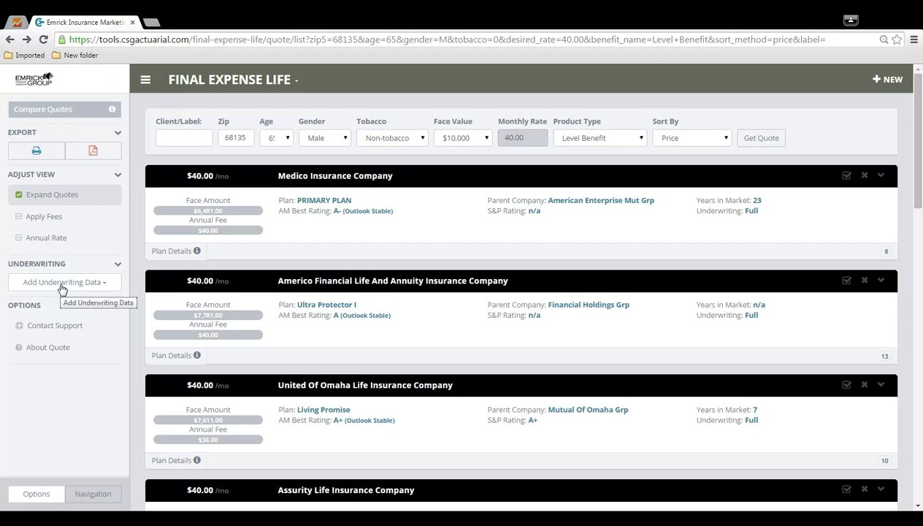
- Add the Circulatory System condition "Any Heart Condition" to the underwriting data of the Final Expense Life quotes
{"action": "left_click", "coordinate": [117, 285]}
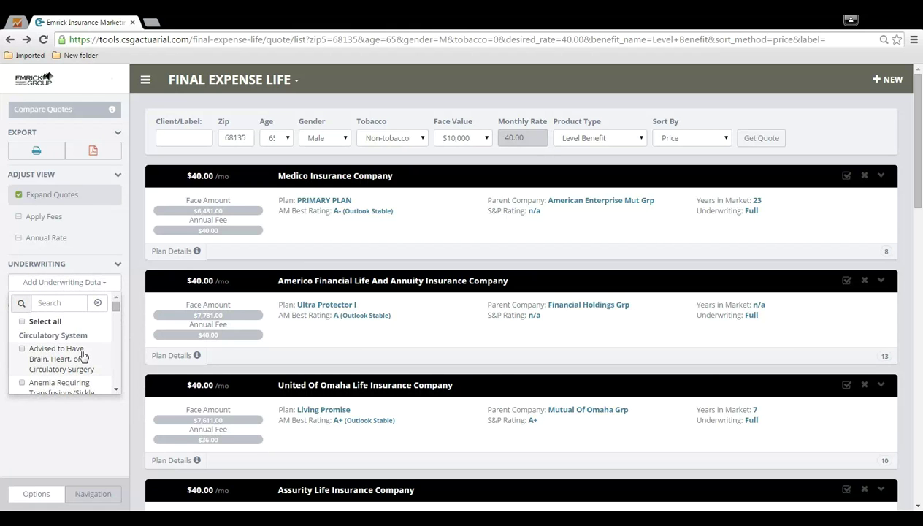
{"action": "scroll", "coordinate": [82, 356], "scroll_direction": "down", "scroll_amount": 1}
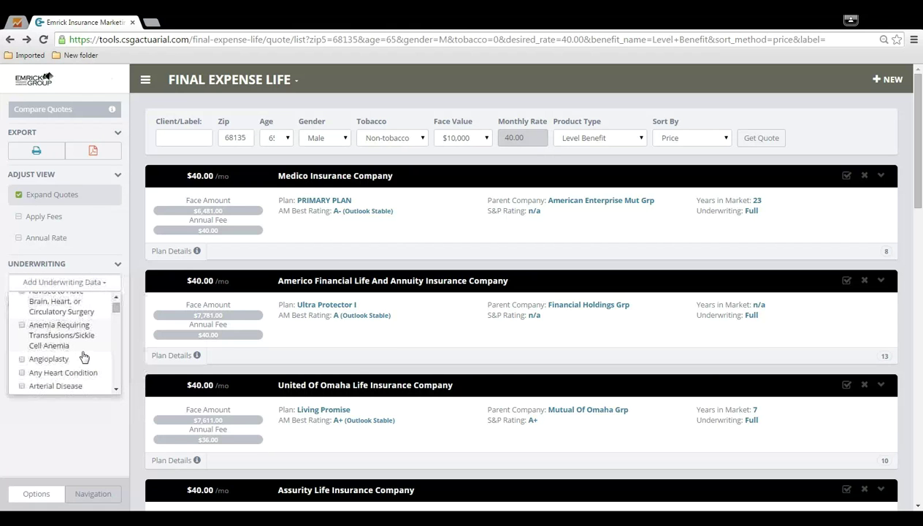
{"action": "left_click", "coordinate": [47, 374]}
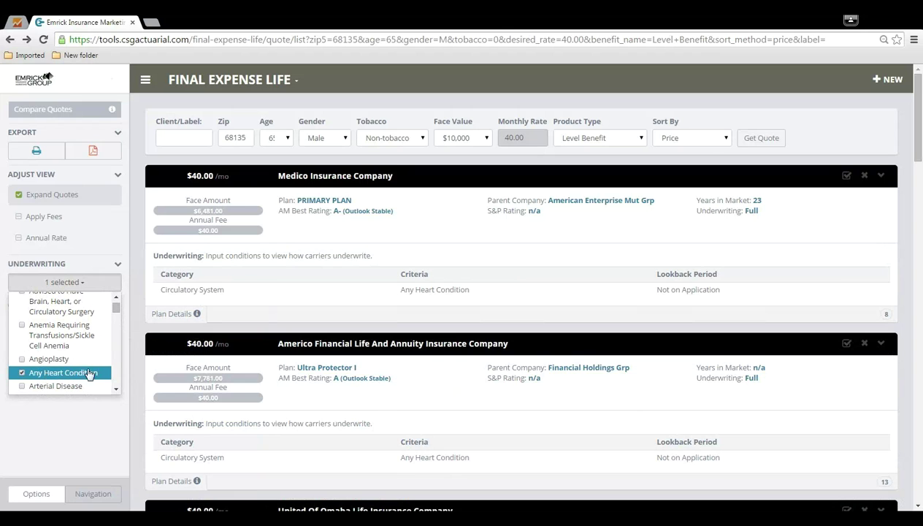
- Remove the "Any Heart Condition" criterion from the underwriting data of the Final Expense Life quotes
{"action": "left_click", "coordinate": [486, 300]}
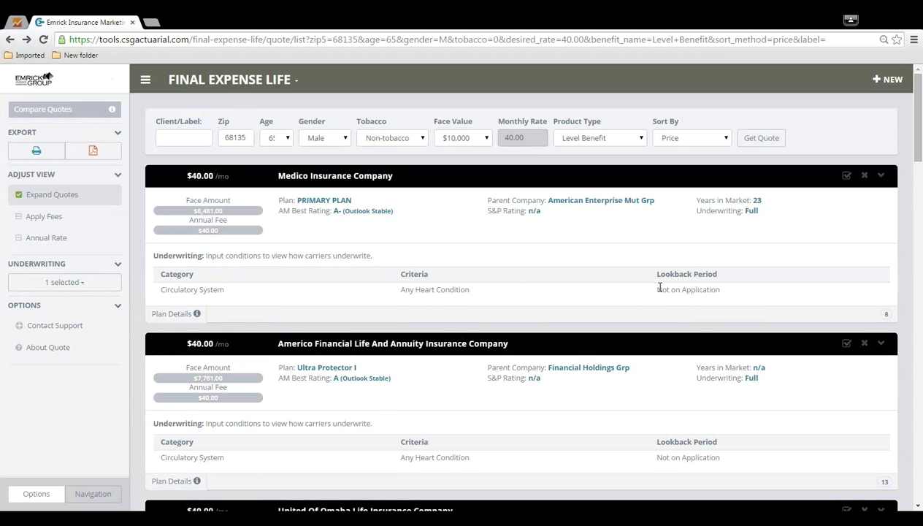
{"action": "left_click", "coordinate": [108, 280]}
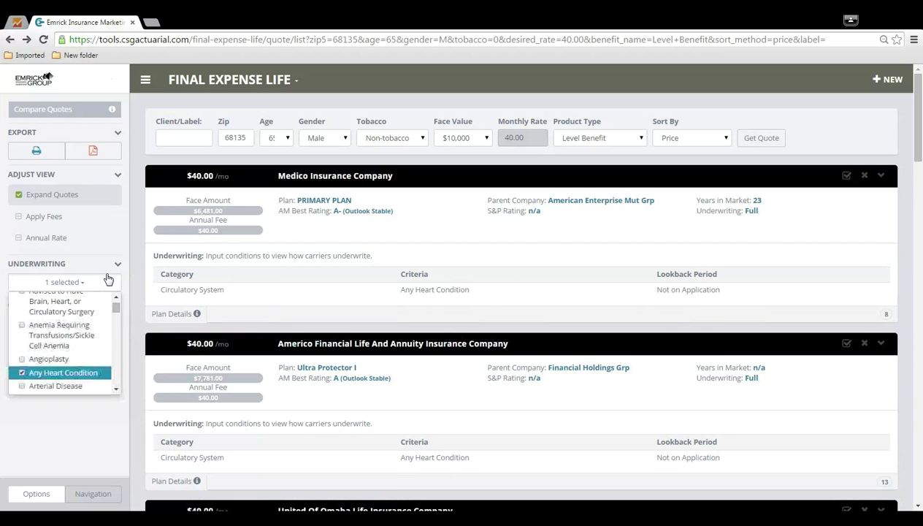
{"action": "left_click", "coordinate": [50, 377]}
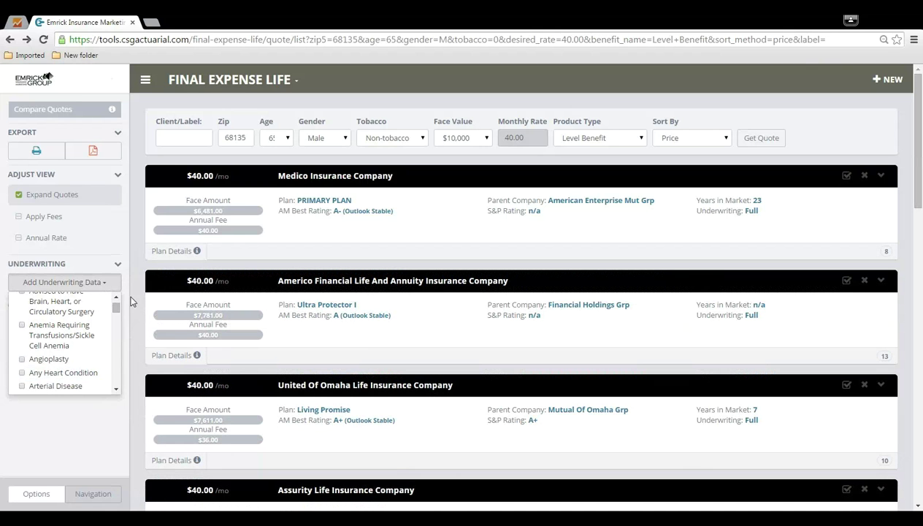
{"action": "left_click", "coordinate": [131, 301]}
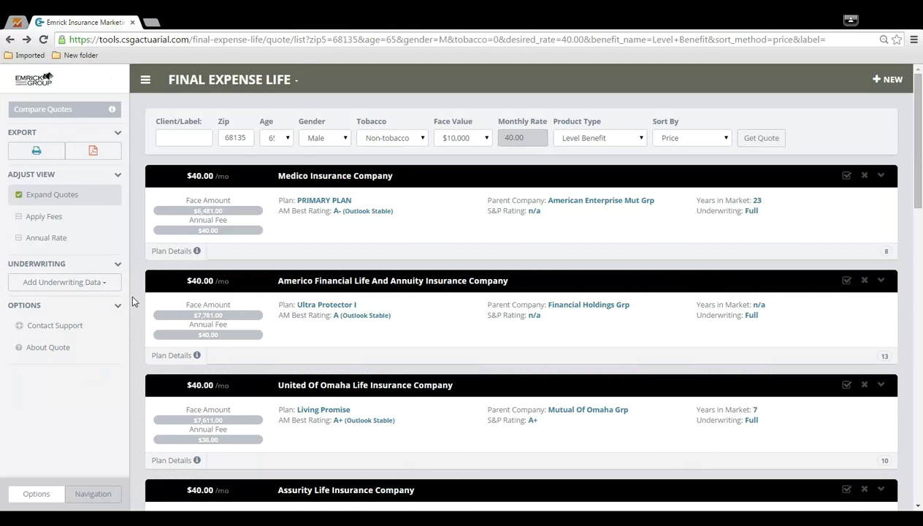
- Run a Hospital Indemnity quote for zip code 68135, age 65, male, non-tobacco, sorted by price
{"action": "left_click", "coordinate": [234, 82]}
{"action": "left_click", "coordinate": [199, 180]}
{"action": "left_click", "coordinate": [235, 82]}
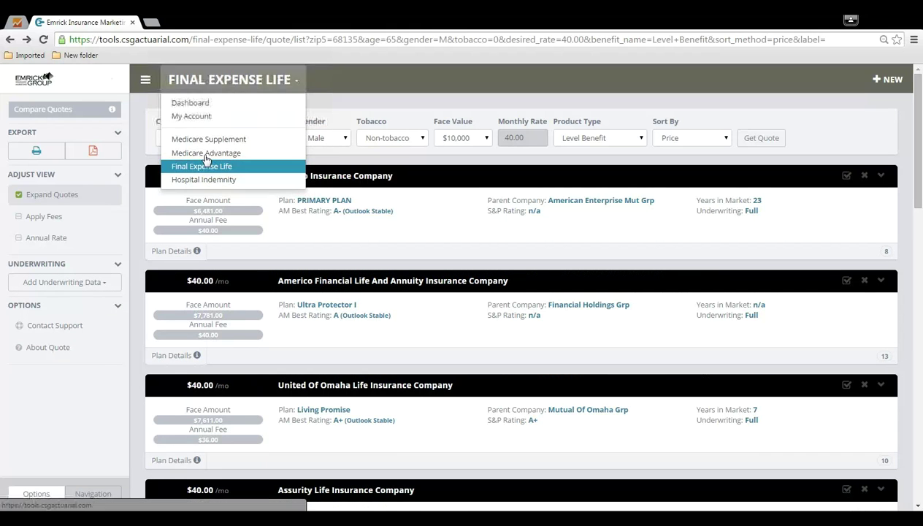
{"action": "left_click", "coordinate": [197, 179]}
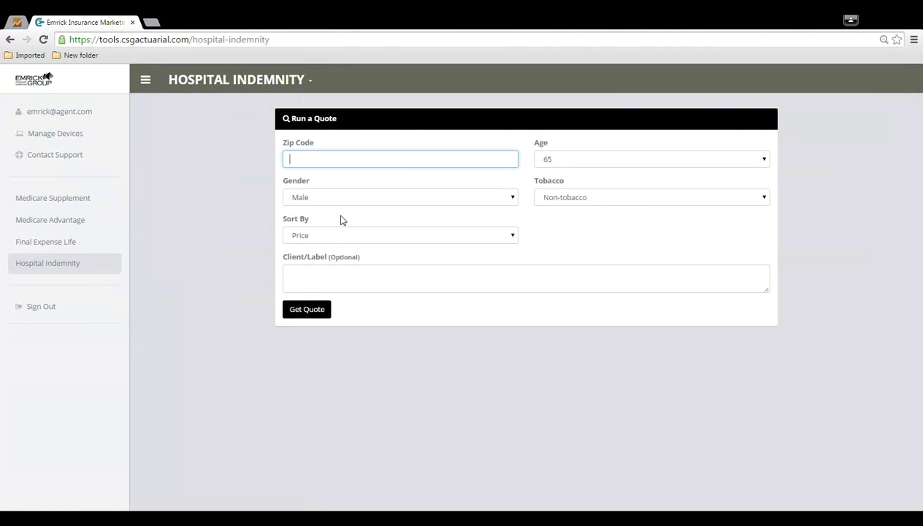
{"action": "type", "text": "68135"}
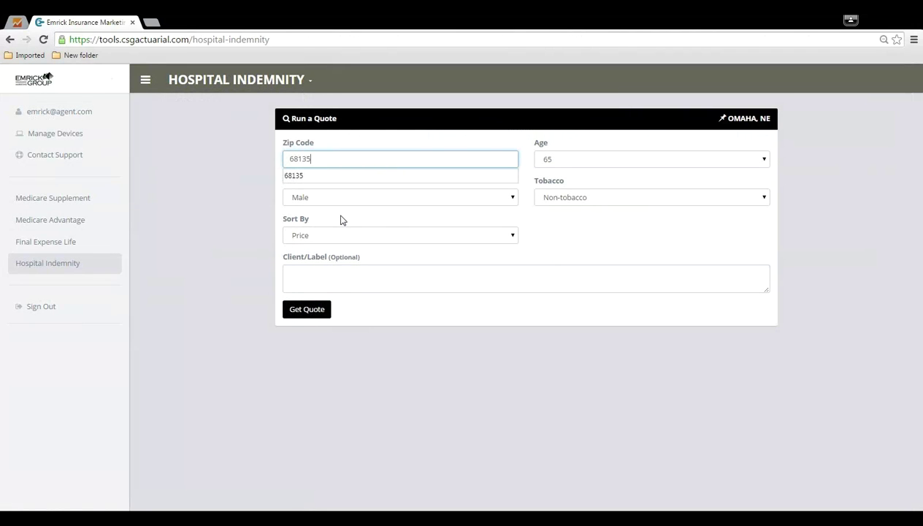
{"action": "left_click", "coordinate": [601, 202]}
{"action": "left_click", "coordinate": [568, 233]}
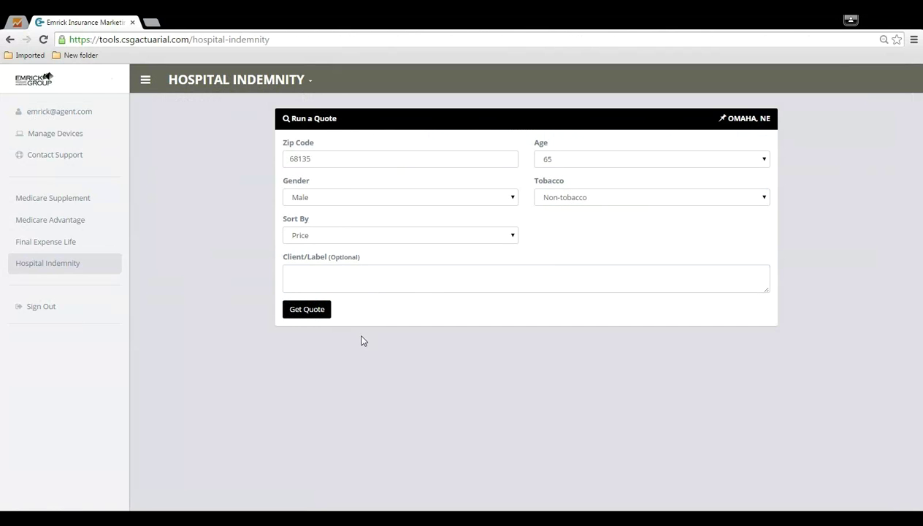
{"action": "left_click", "coordinate": [303, 312]}
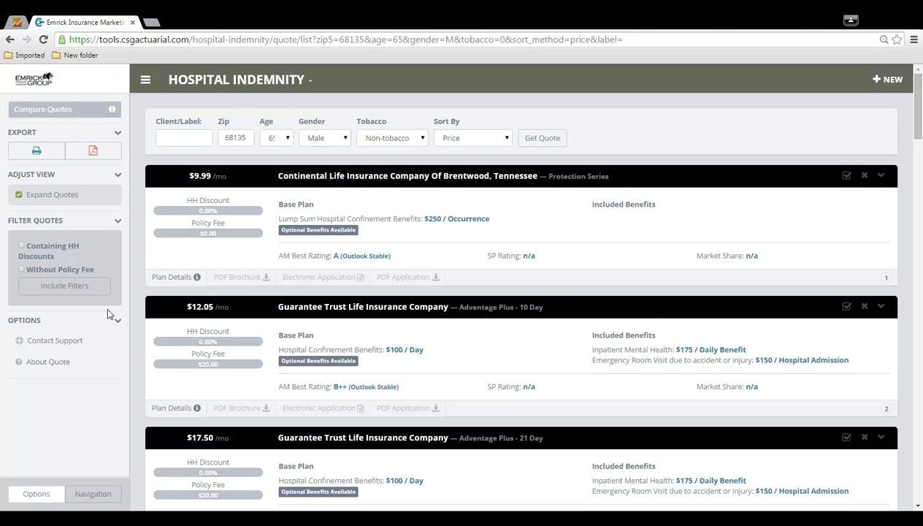
{"action": "left_click", "coordinate": [267, 203]}
{"action": "left_click", "coordinate": [361, 307]}
{"action": "left_click", "coordinate": [361, 179]}
{"action": "left_click", "coordinate": [356, 306]}
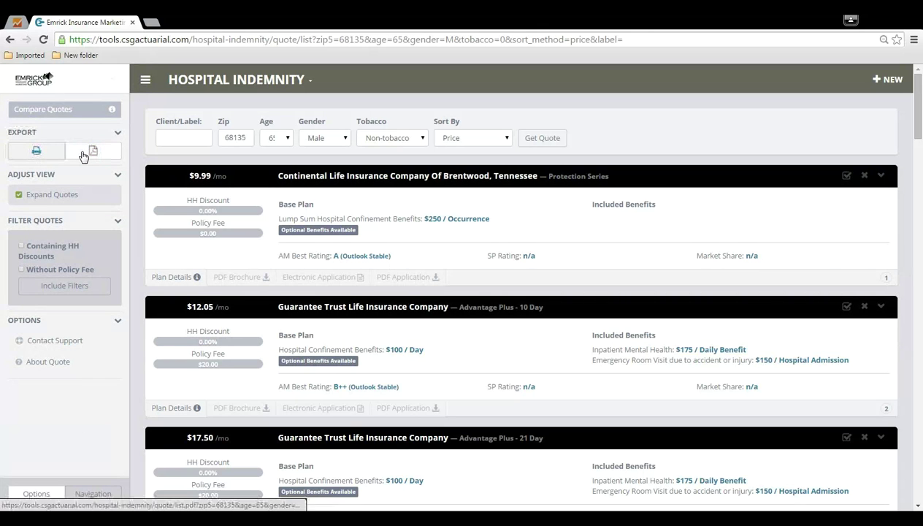
{"action": "left_click", "coordinate": [38, 153]}
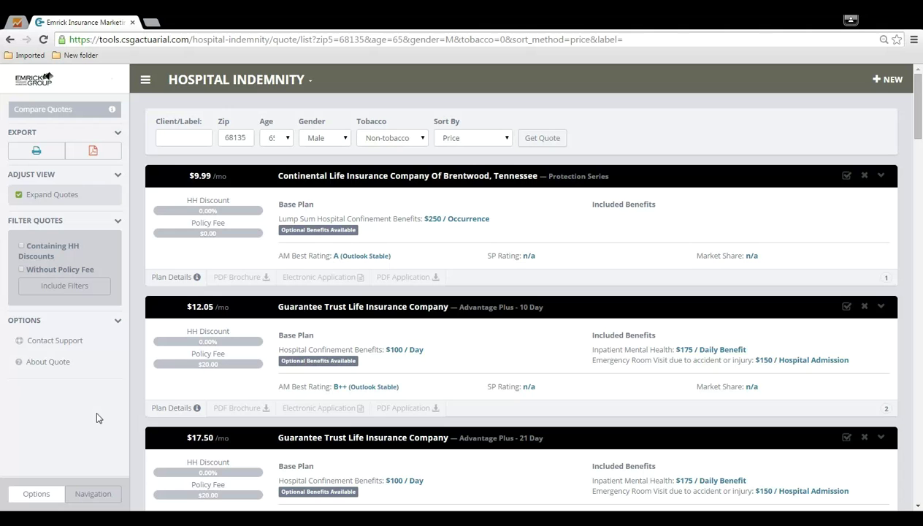
- Open the plan details of the Continental Life Protection Series quote and examine its base plan and optional benefit amounts
{"action": "left_click", "coordinate": [162, 281]}
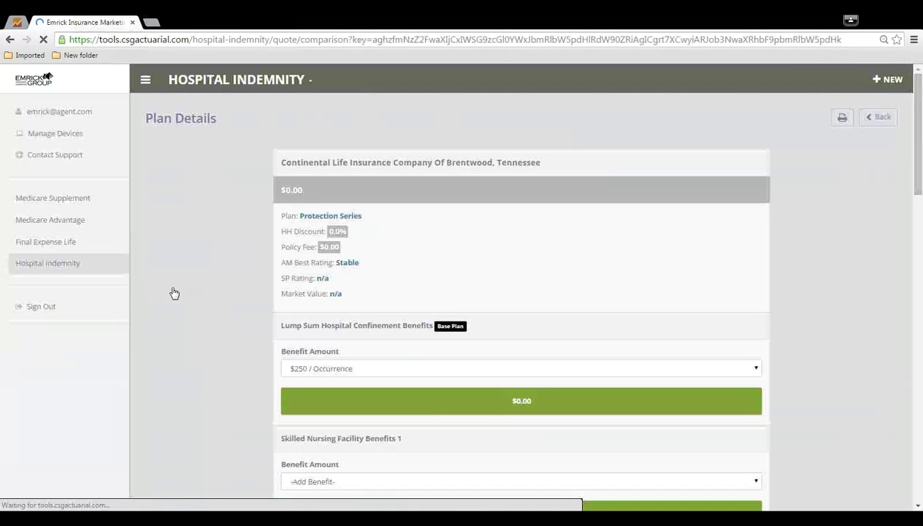
{"action": "scroll", "coordinate": [282, 325], "scroll_direction": "down", "scroll_amount": 2}
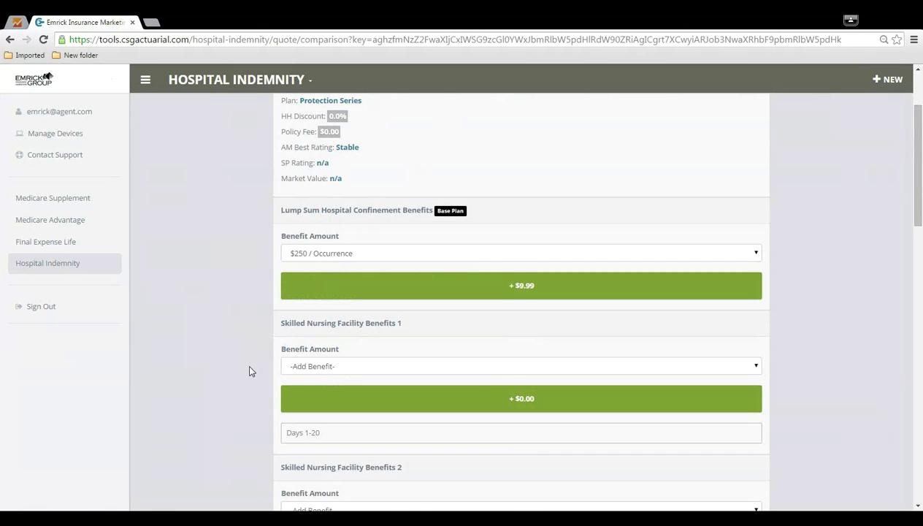
{"action": "scroll", "coordinate": [250, 375], "scroll_direction": "up", "scroll_amount": 1}
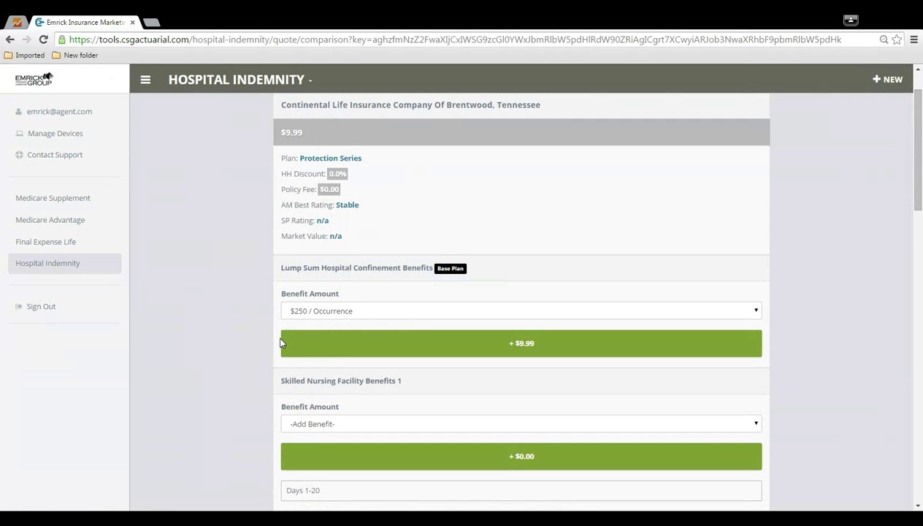
{"action": "scroll", "coordinate": [282, 338], "scroll_direction": "up", "scroll_amount": 1}
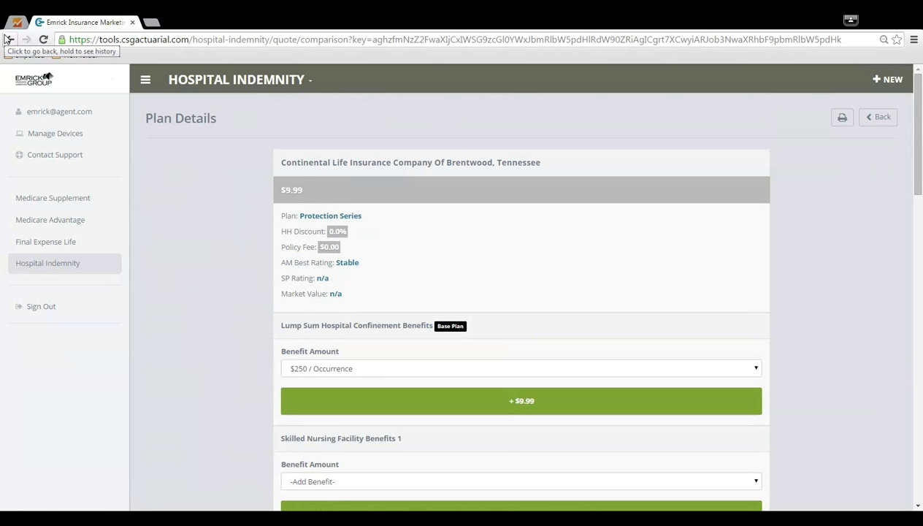
{"action": "scroll", "coordinate": [274, 332], "scroll_direction": "down", "scroll_amount": 3}
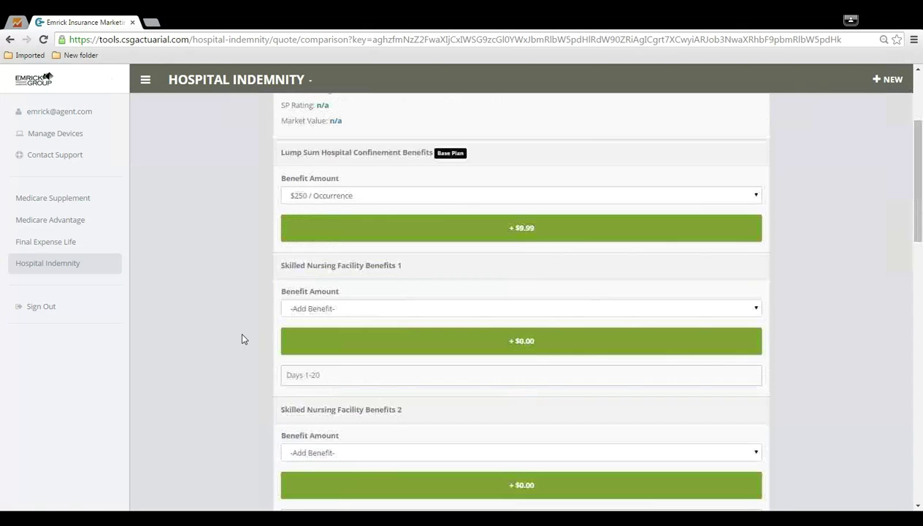
{"action": "scroll", "coordinate": [243, 335], "scroll_direction": "down", "scroll_amount": 1}
{"action": "scroll", "coordinate": [243, 335], "scroll_direction": "up", "scroll_amount": 4}
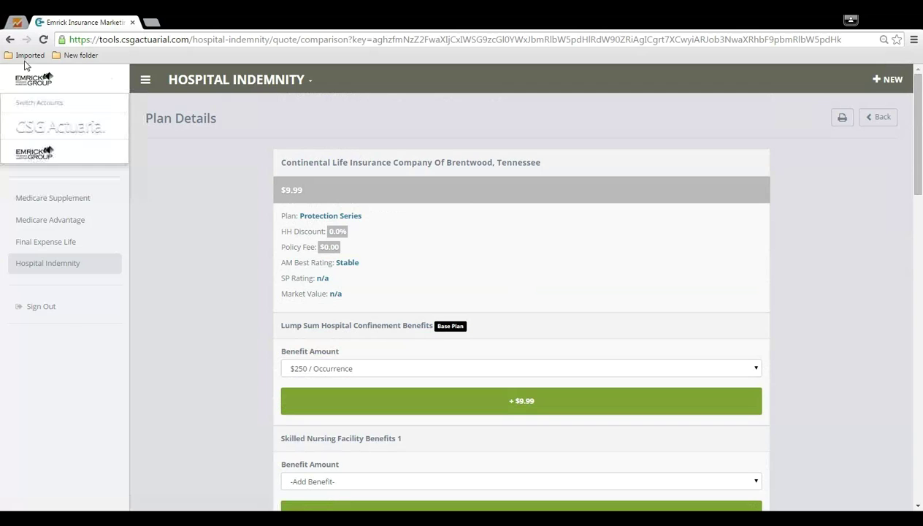
- Return to the Hospital Indemnity quote list and go to the Dashboard
{"action": "left_click", "coordinate": [9, 39]}
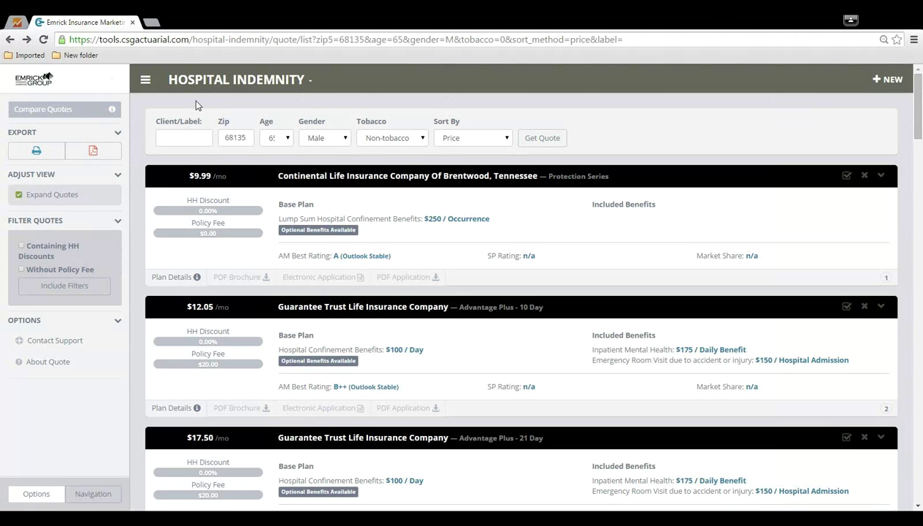
{"action": "left_click", "coordinate": [219, 79]}
{"action": "left_click", "coordinate": [174, 101]}
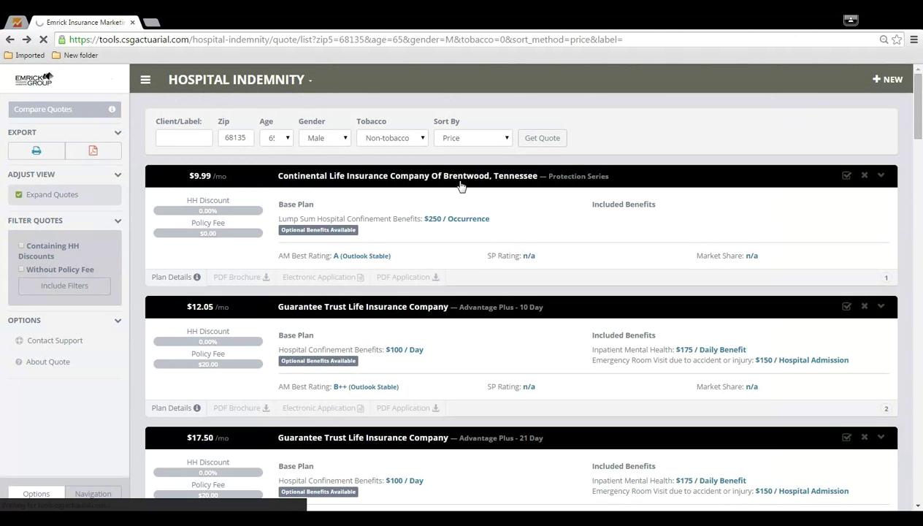